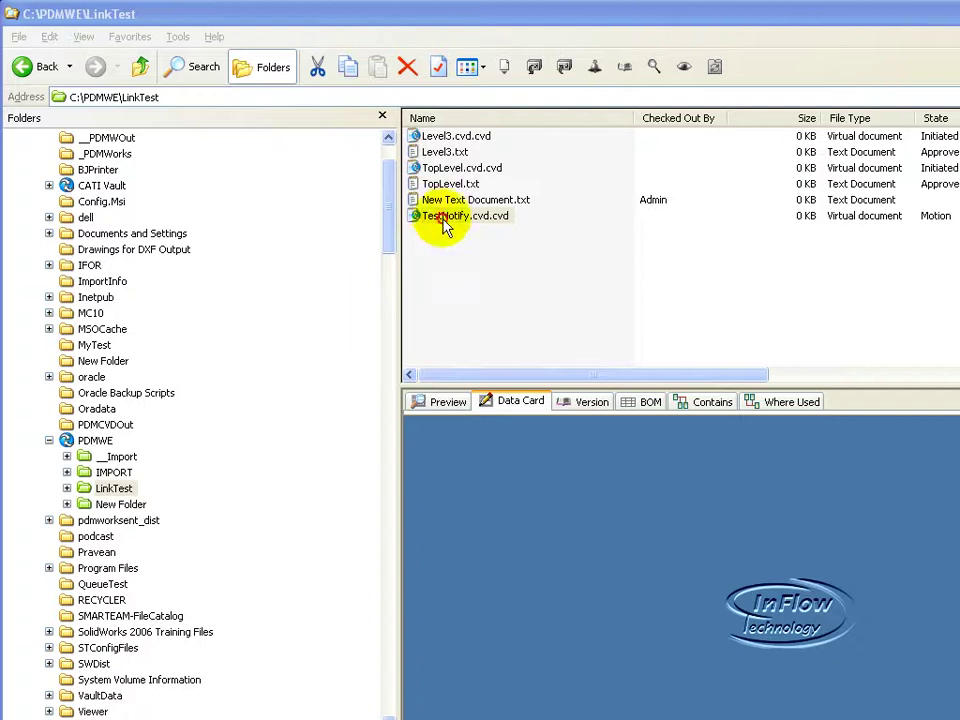
Change the state of TestNotify.cvd.cvd with the Finish transition, entering the comment "a".
click(444, 218)
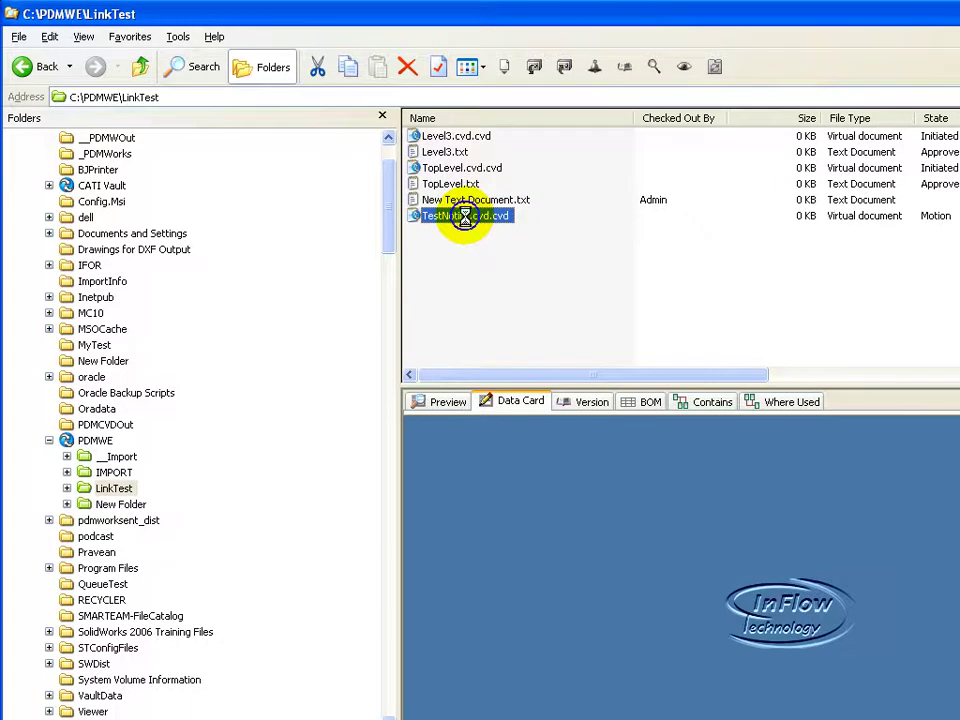
right_click(464, 216)
mouse_move(527, 604)
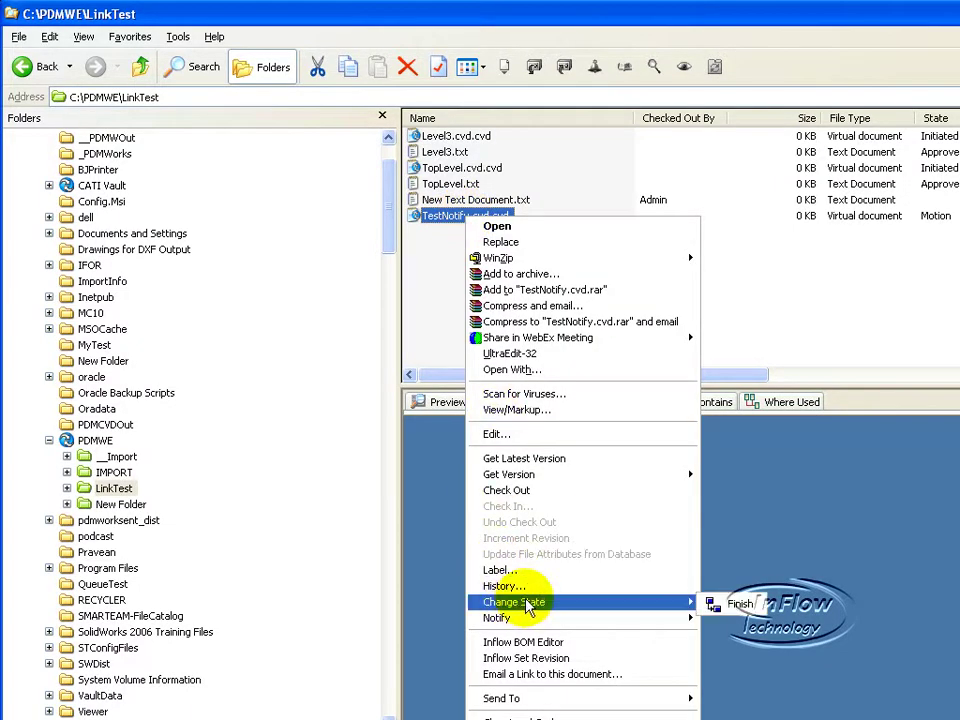
click(745, 605)
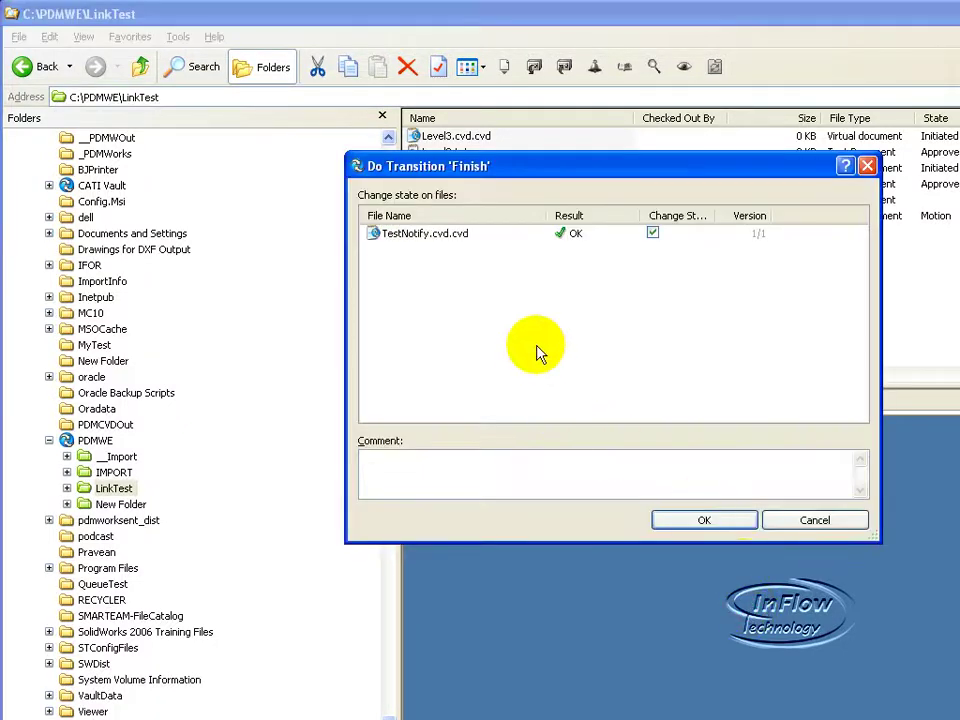
click(519, 484)
text(a)
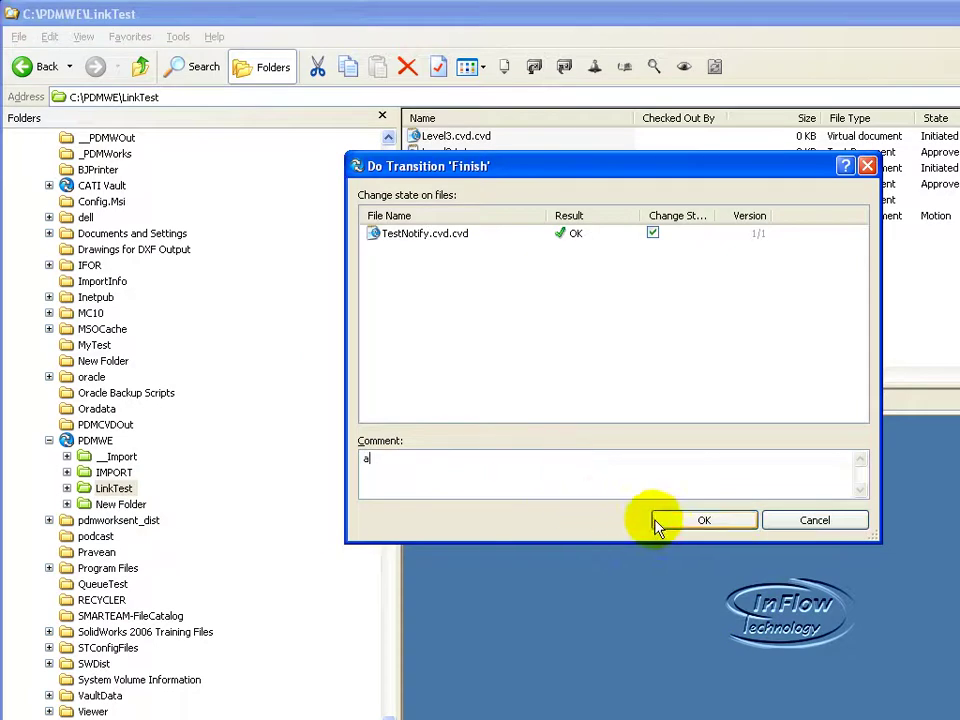
click(665, 521)
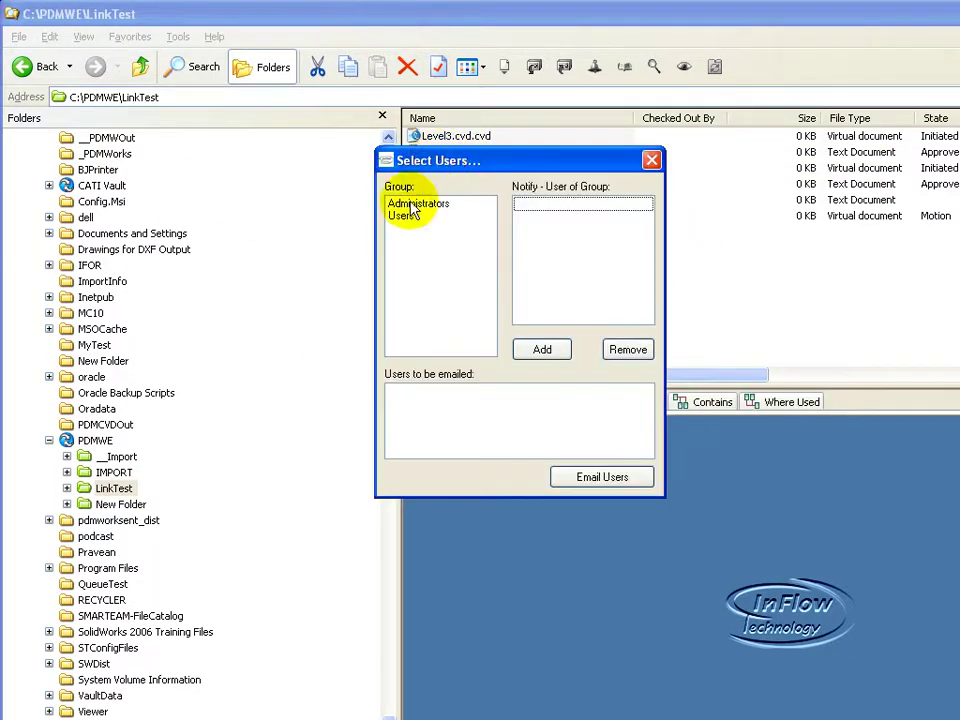
Add Admin from the Administrators group and the second user of the Users group to the users being emailed.
click(410, 204)
click(400, 215)
click(405, 204)
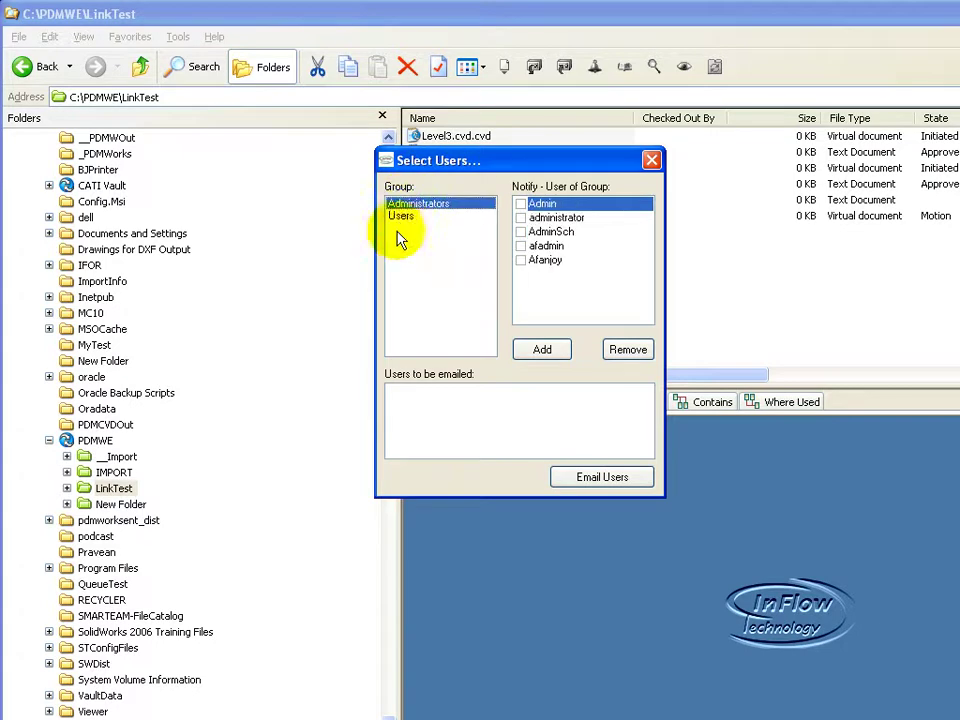
click(520, 204)
click(542, 350)
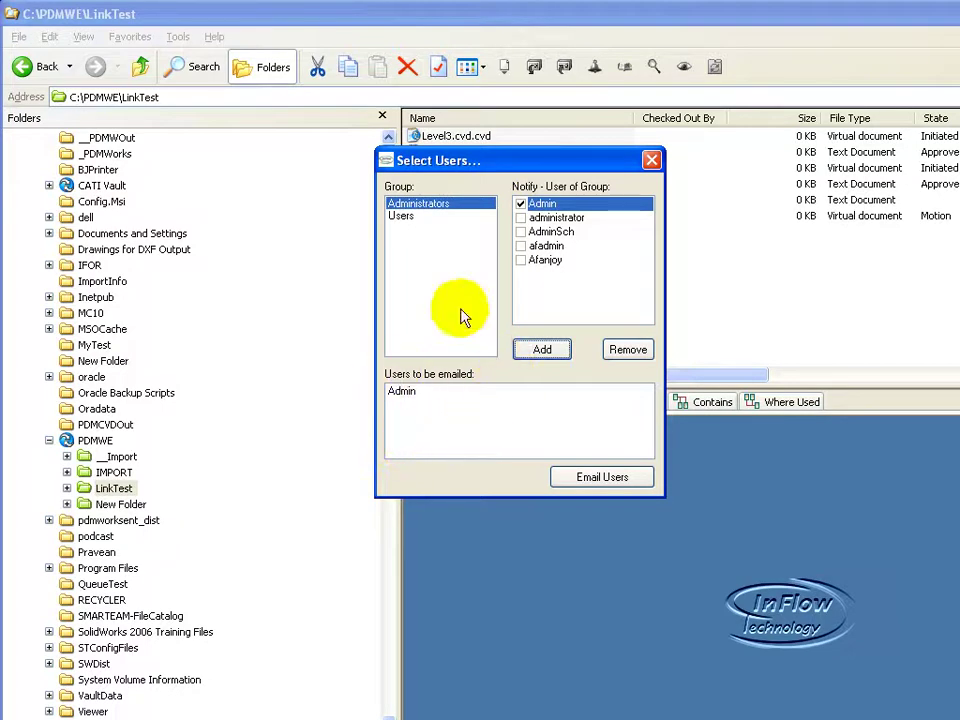
click(400, 216)
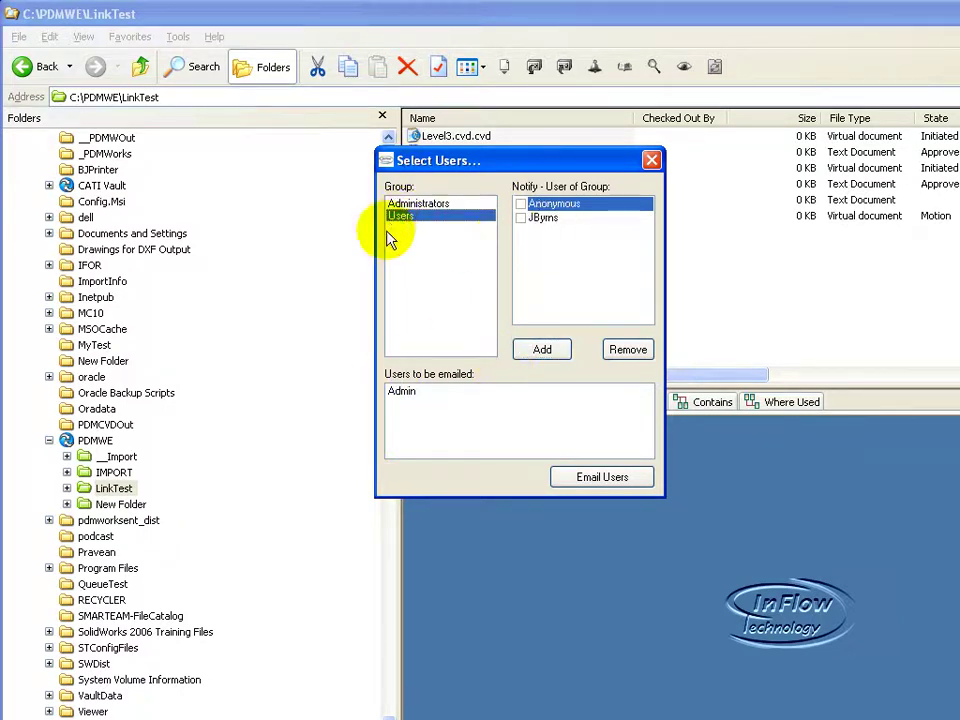
click(520, 218)
click(542, 350)
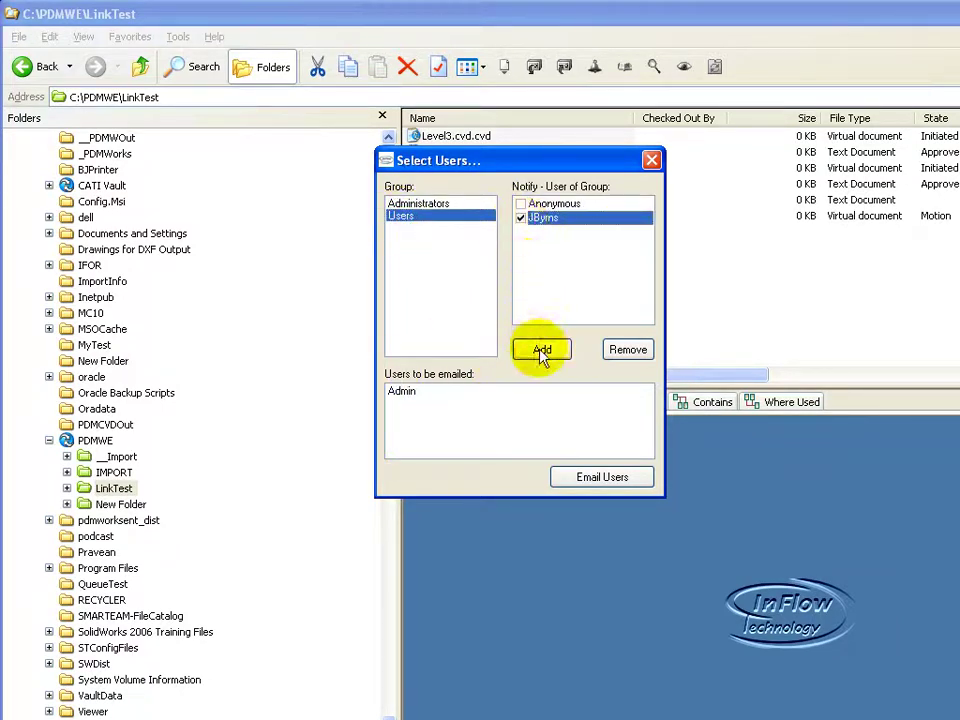
Add AdminSch from the Administrators group to the email recipients and remove it from the list again.
click(429, 206)
click(550, 232)
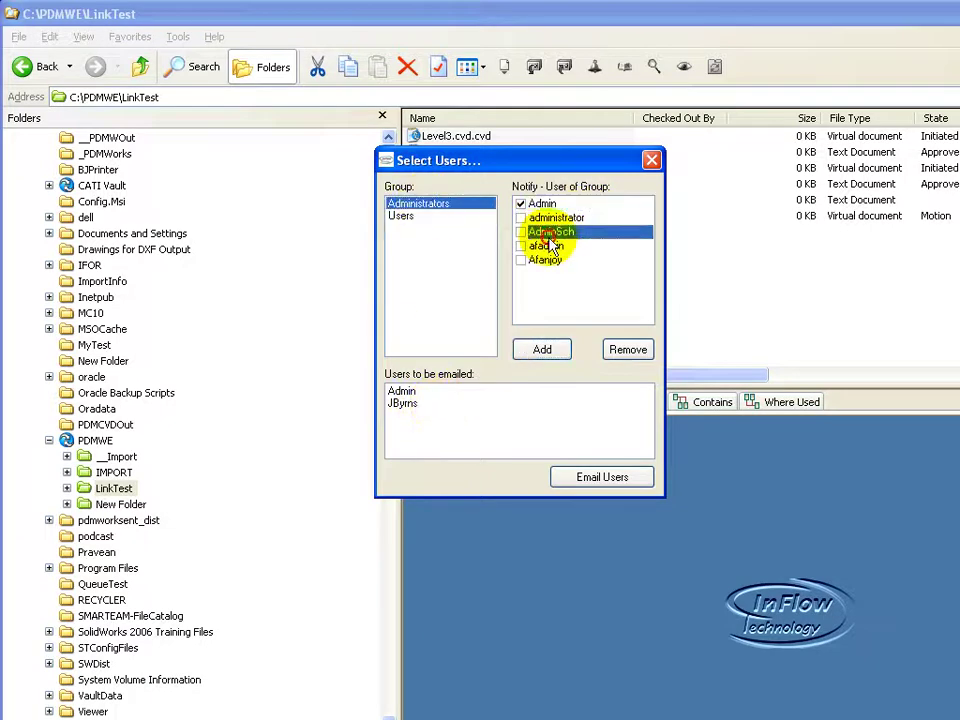
click(521, 232)
click(542, 350)
click(405, 416)
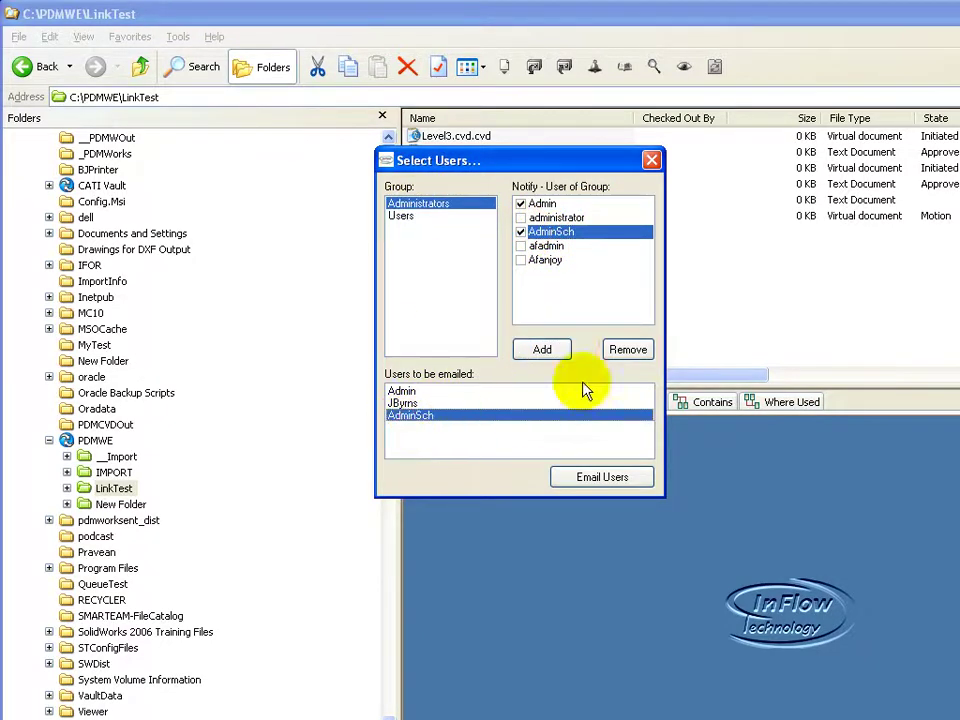
click(627, 349)
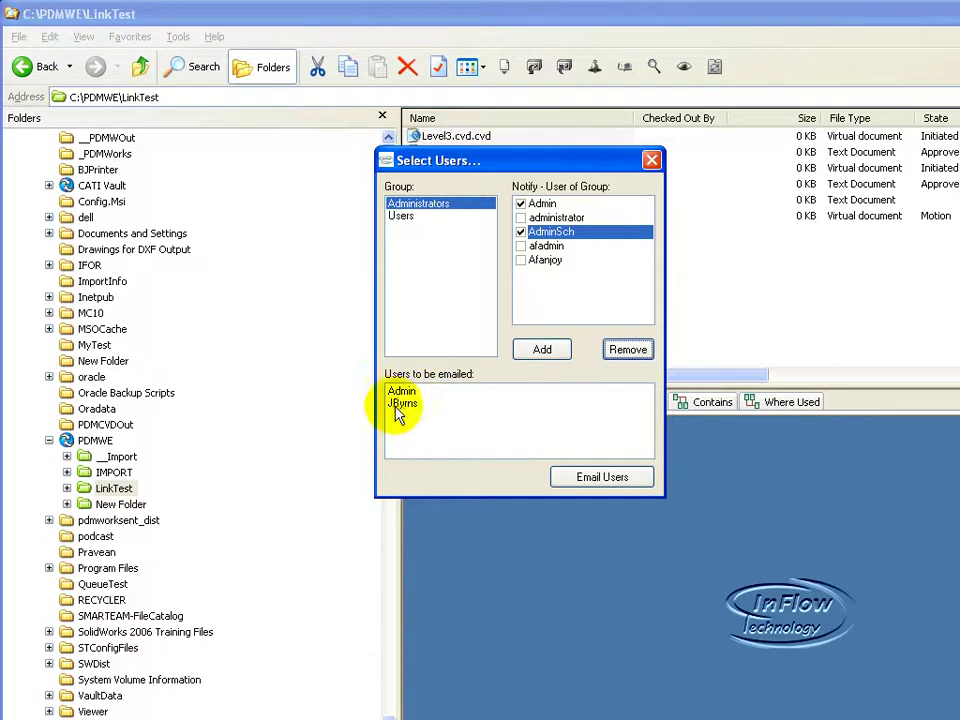
Check the two listed recipients and send them the state change notification.
click(403, 391)
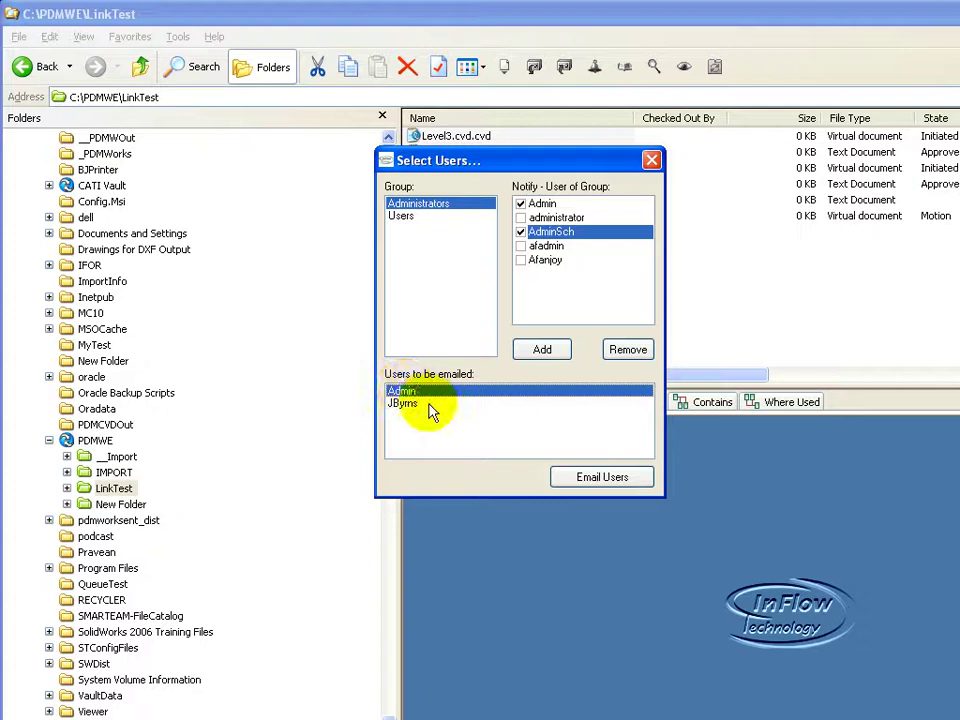
click(445, 404)
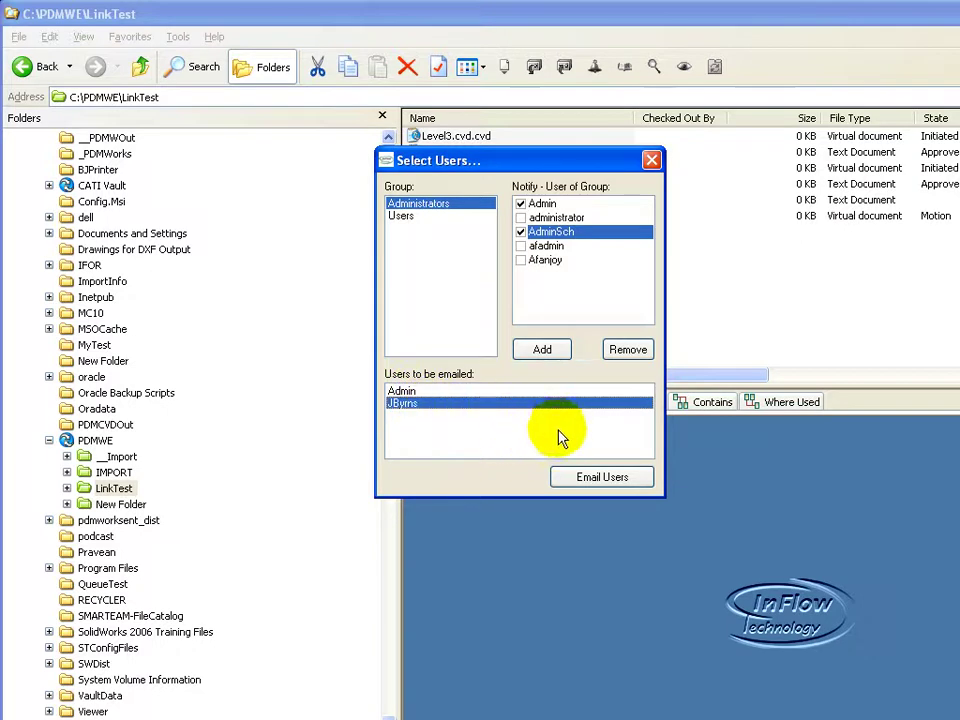
click(603, 477)
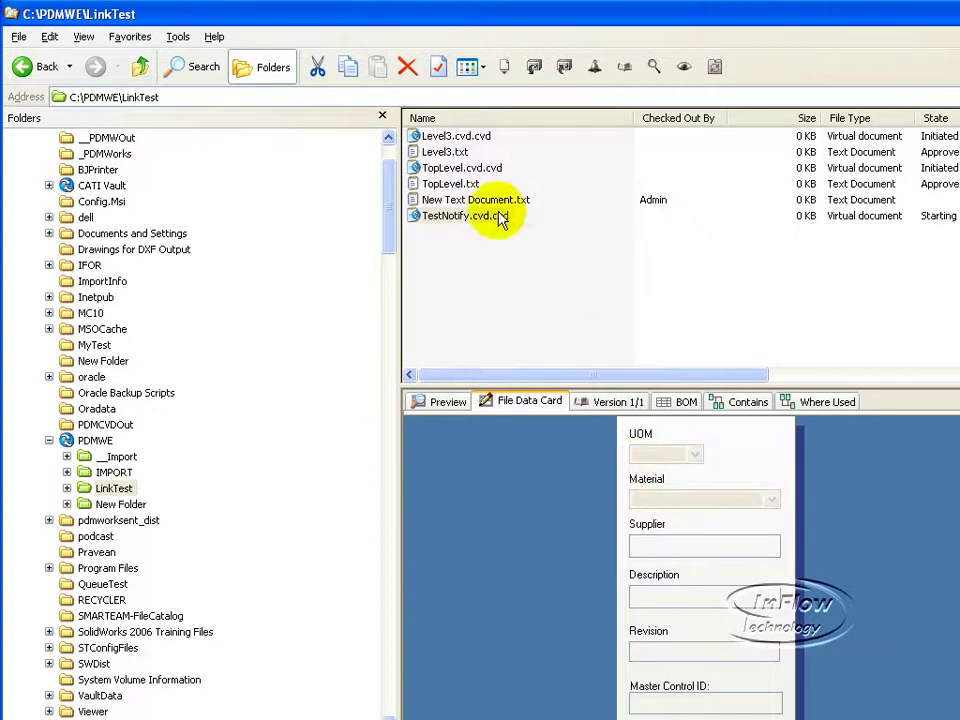
Inspect the file properties and open the folder from the TestNotify.cvd.cvd workflow notification, and close the message.
click(436, 217)
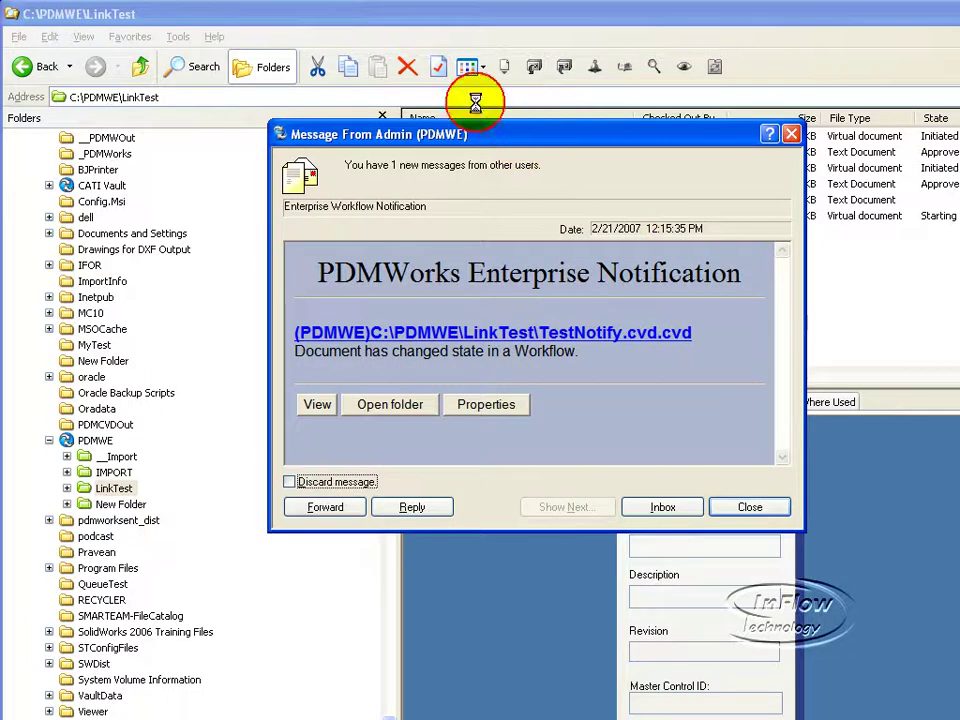
drag(514, 141, 458, 98)
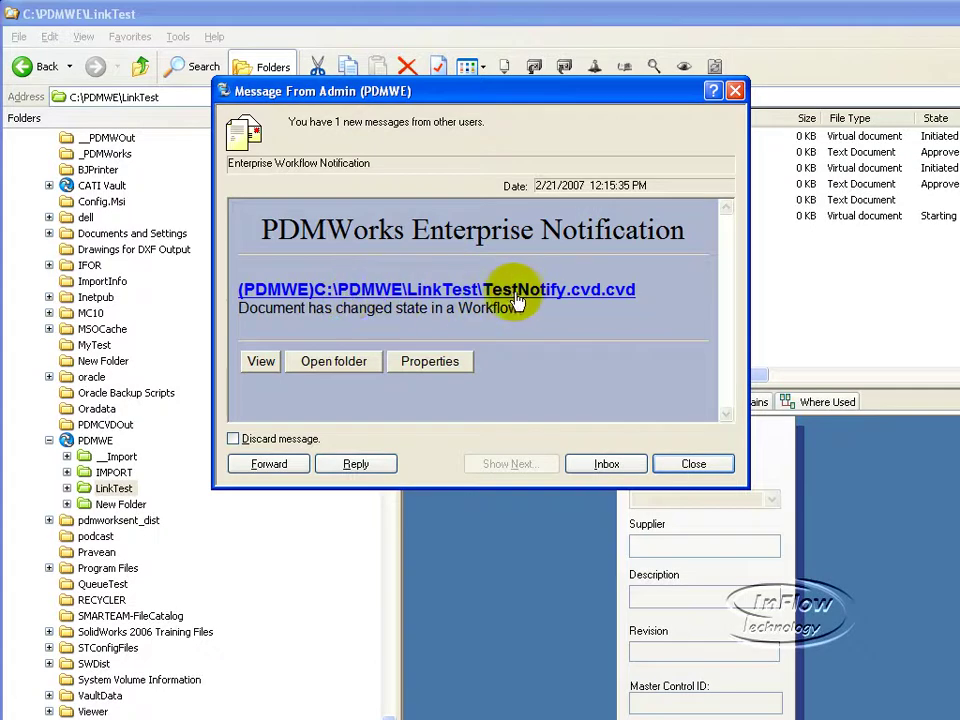
click(440, 363)
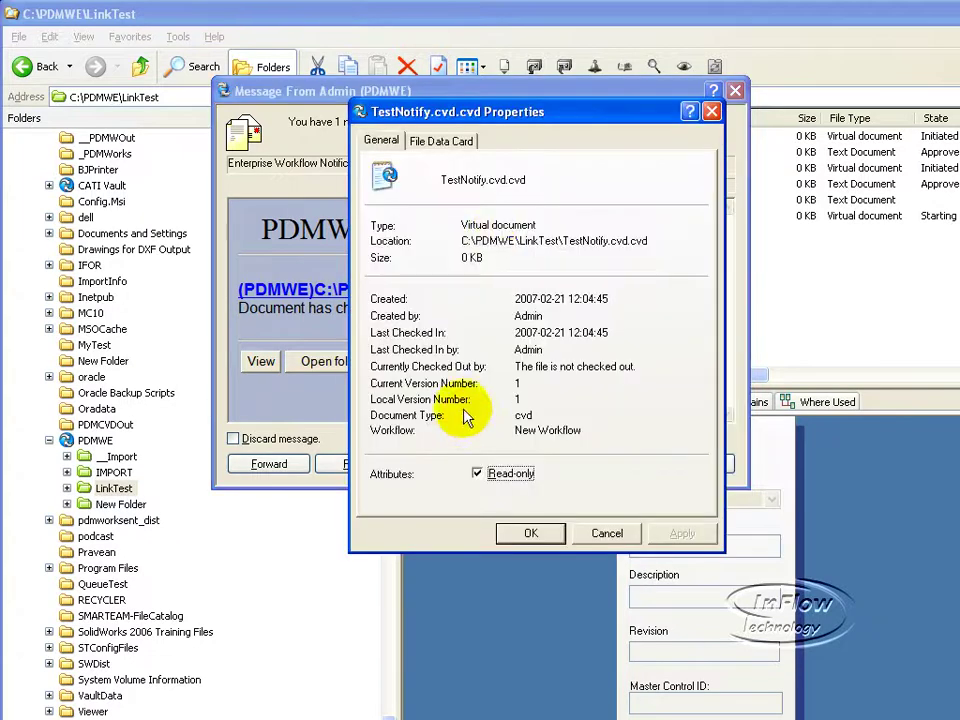
click(468, 142)
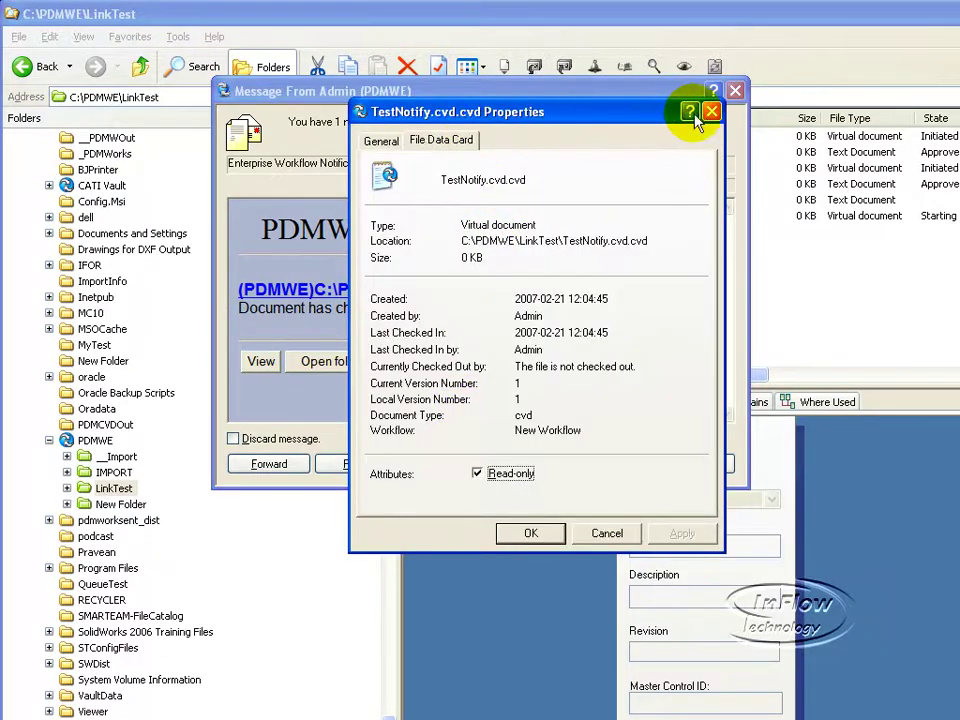
click(712, 111)
click(334, 362)
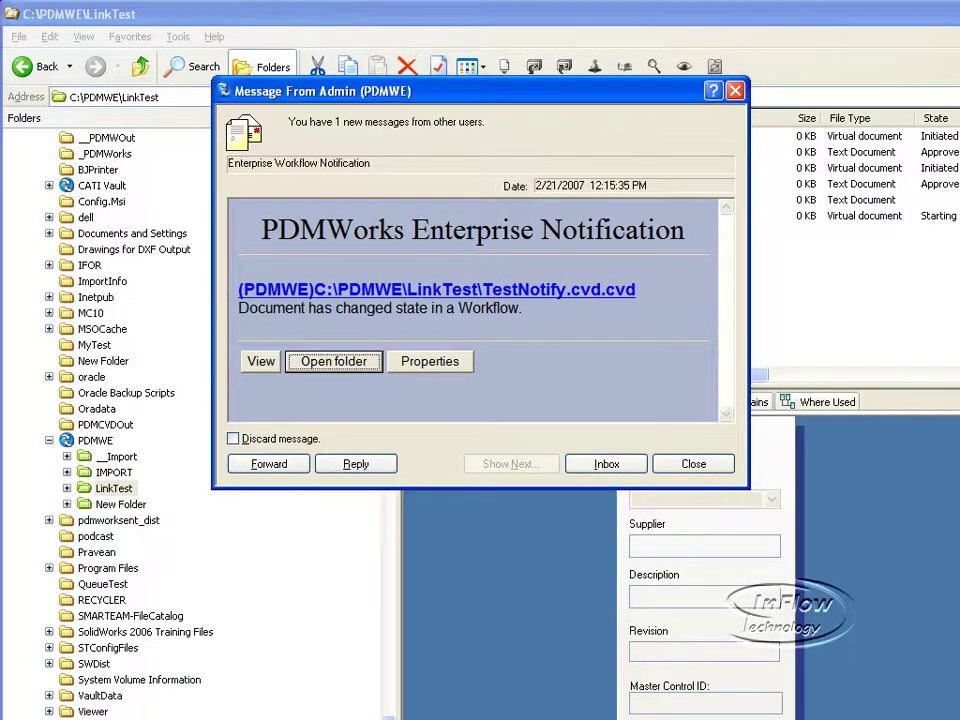
click(695, 467)
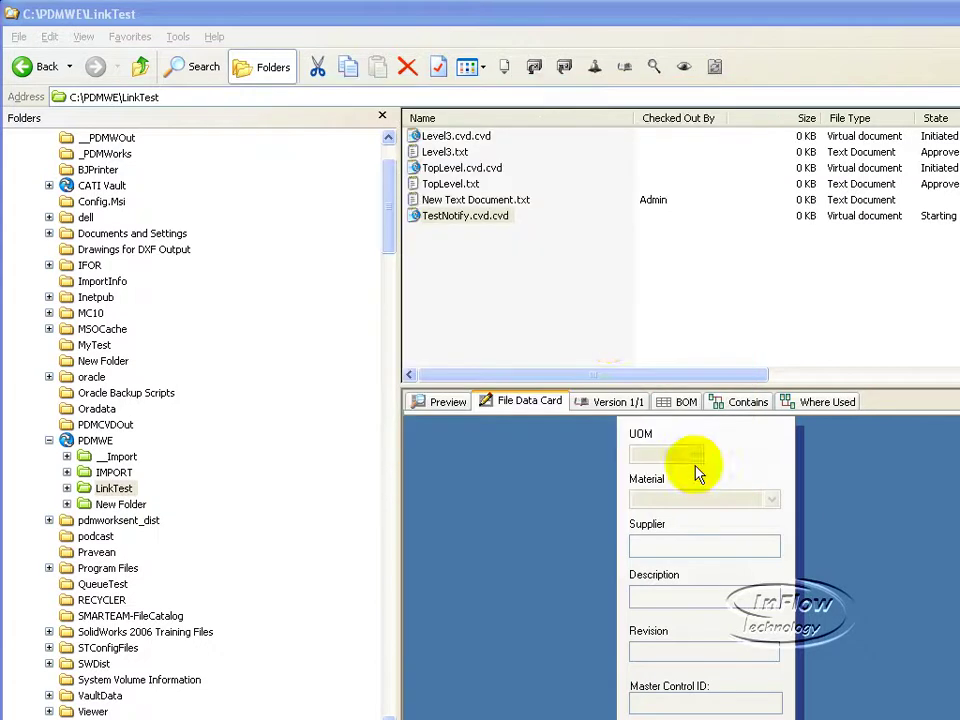
click(444, 218)
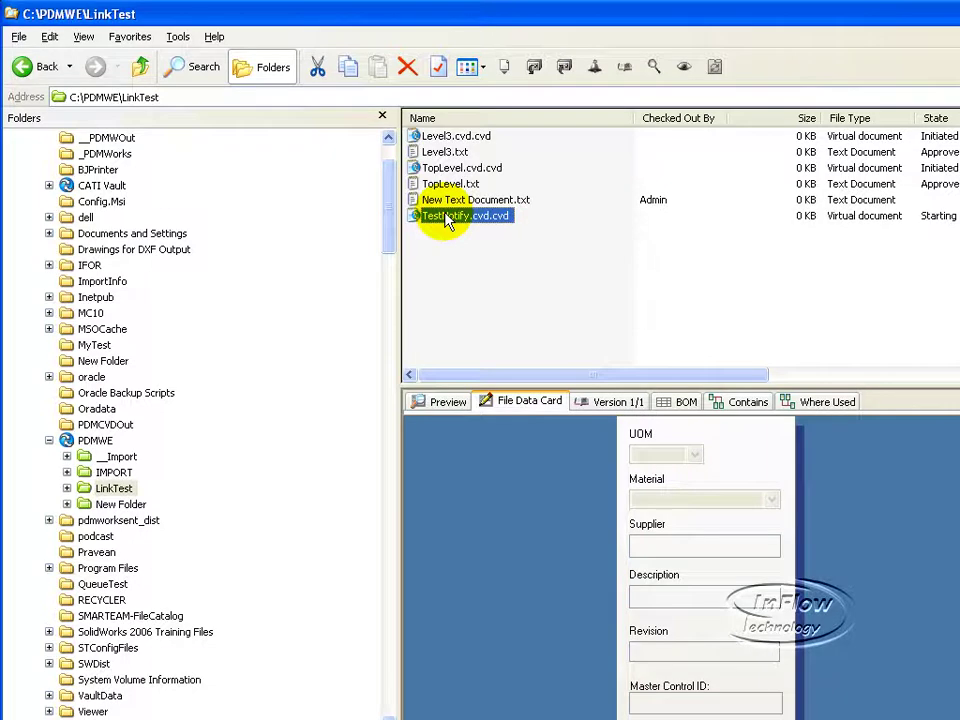
right_click(446, 222)
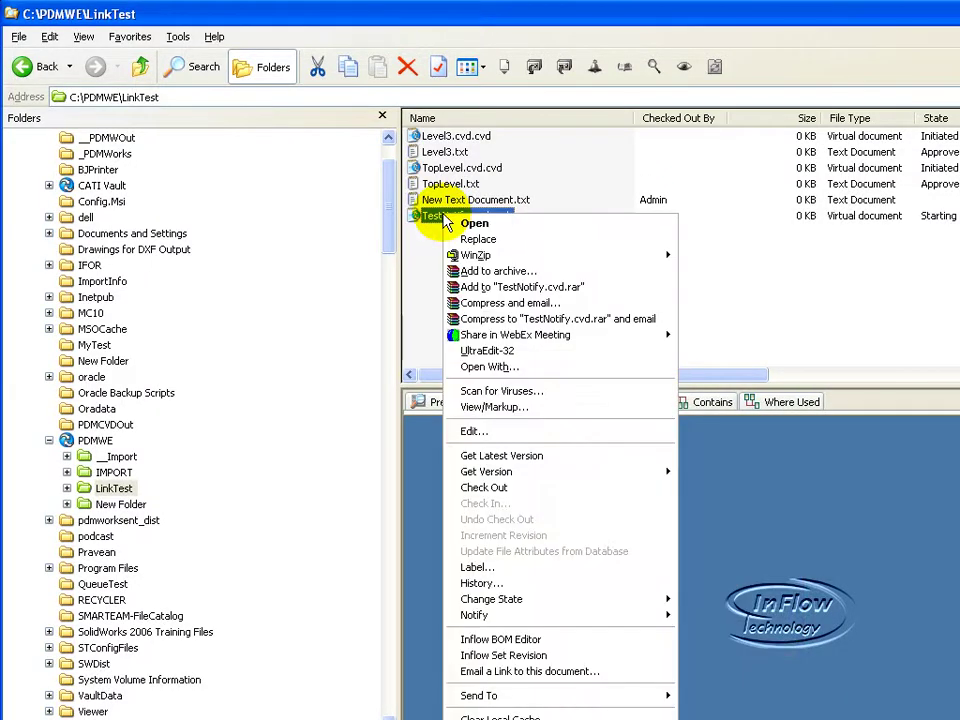
click(429, 283)
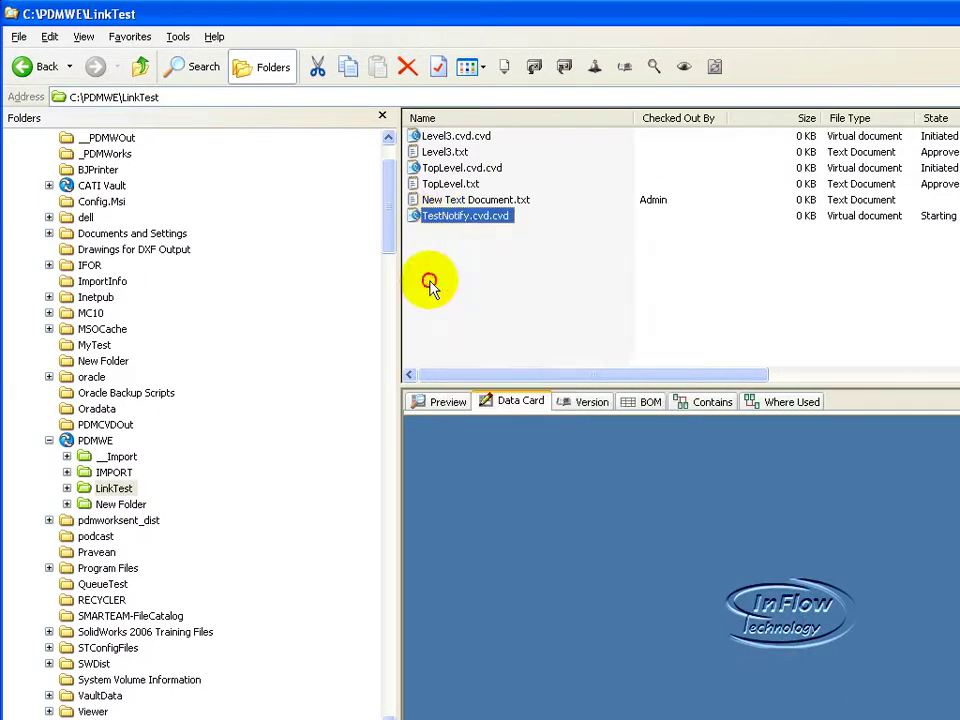
Start emailing a link for the three documents TestNotify.cvd.cvd, TopLevel.txt and Level3.txt together.
click(435, 218)
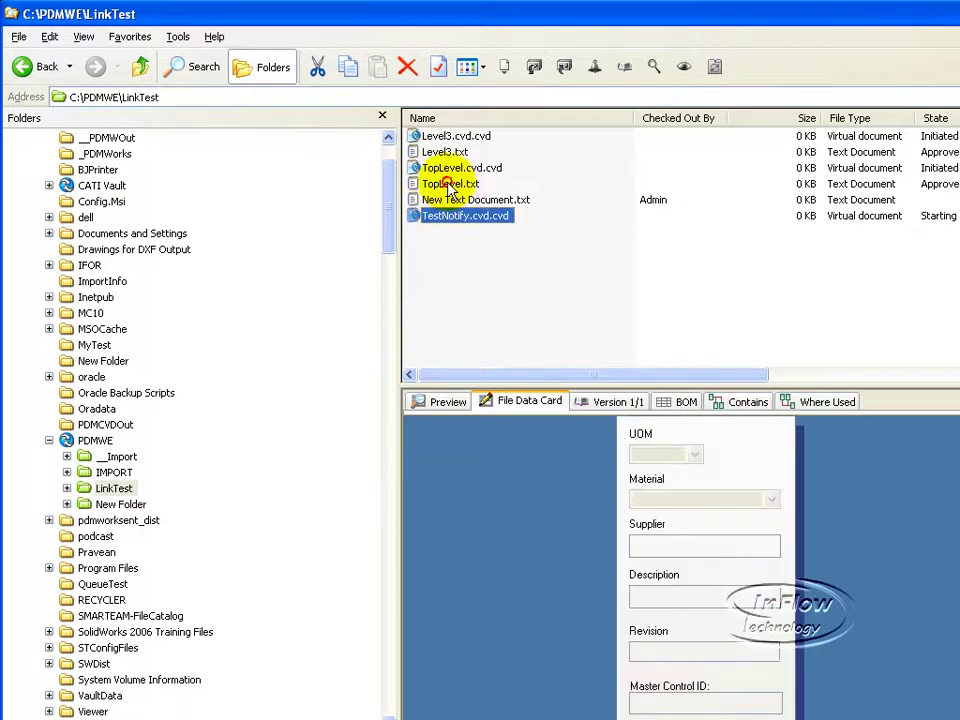
ctrl+click(448, 186)
ctrl+click(427, 153)
right_click(426, 153)
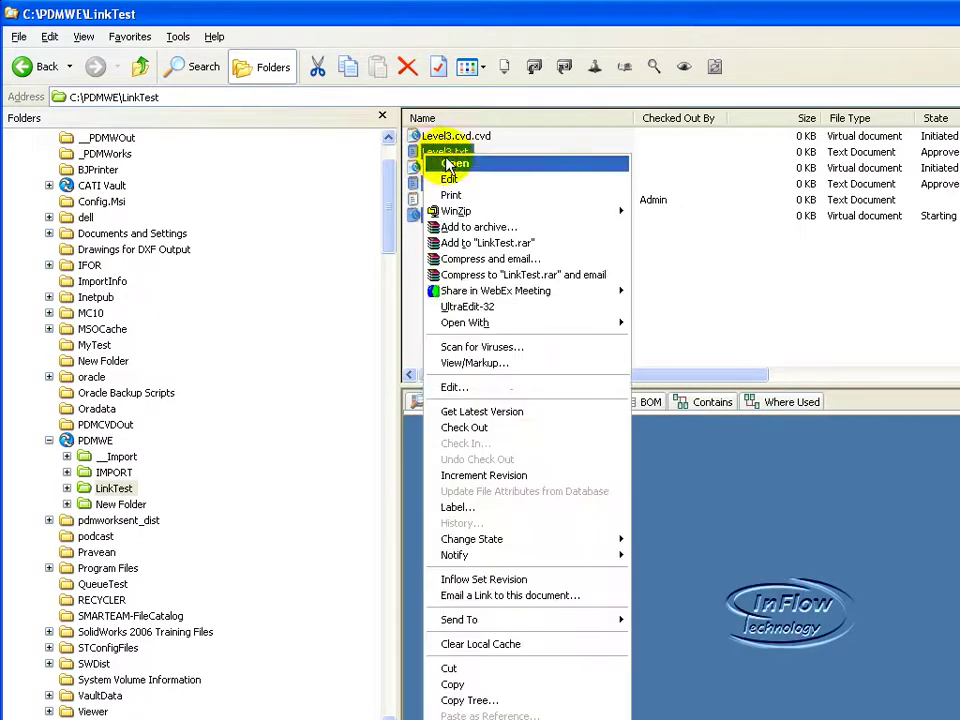
click(493, 598)
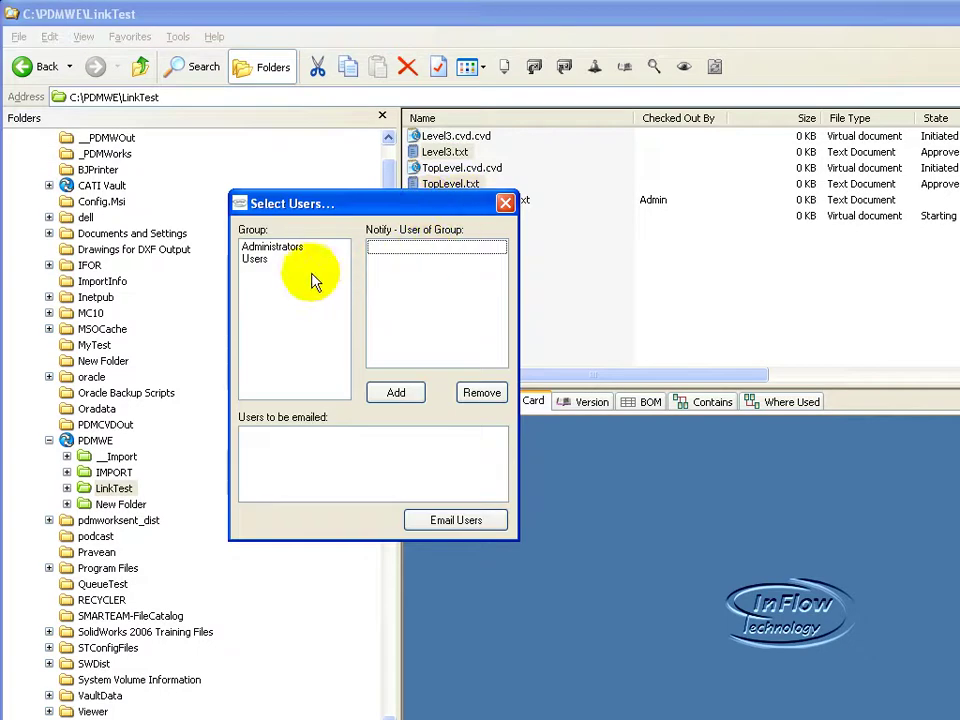
Add Admin from the Administrators group as recipient and send the document link emails.
click(272, 248)
click(374, 247)
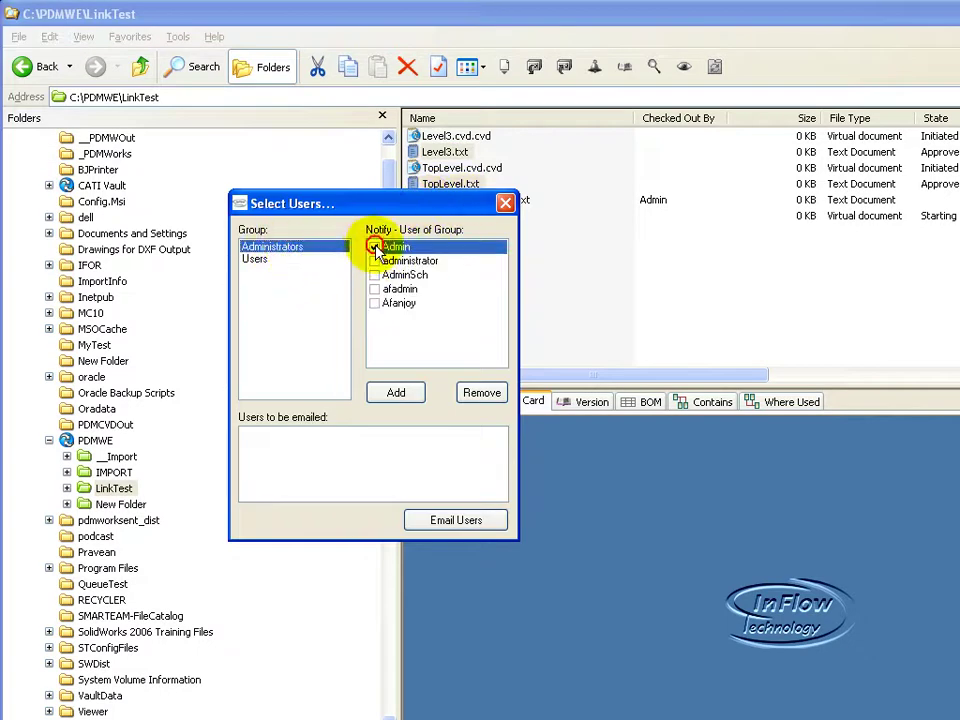
click(394, 392)
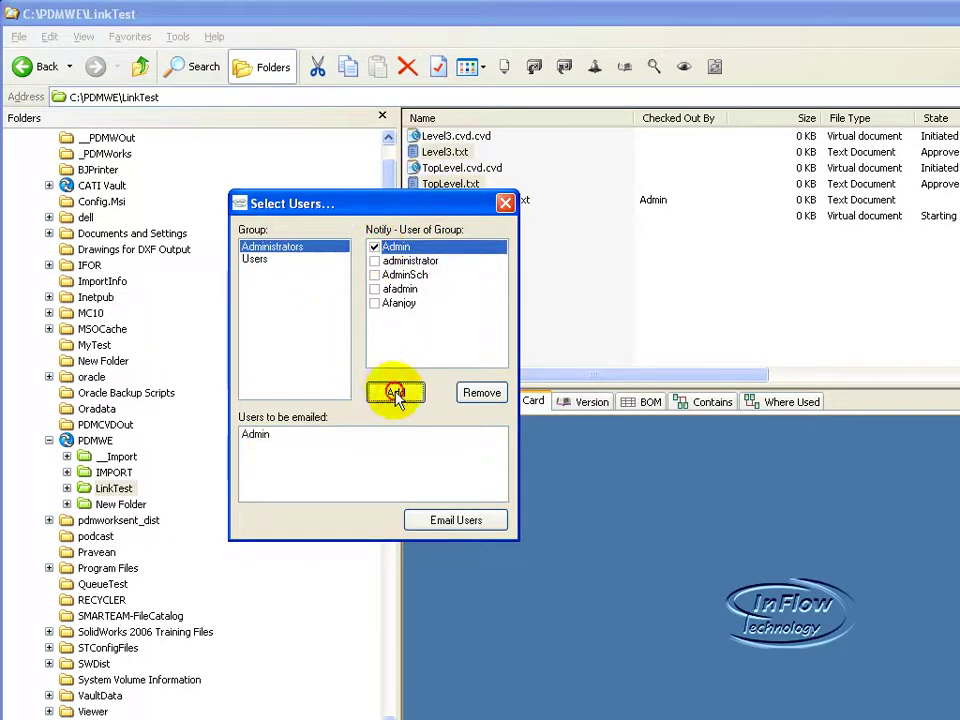
click(430, 514)
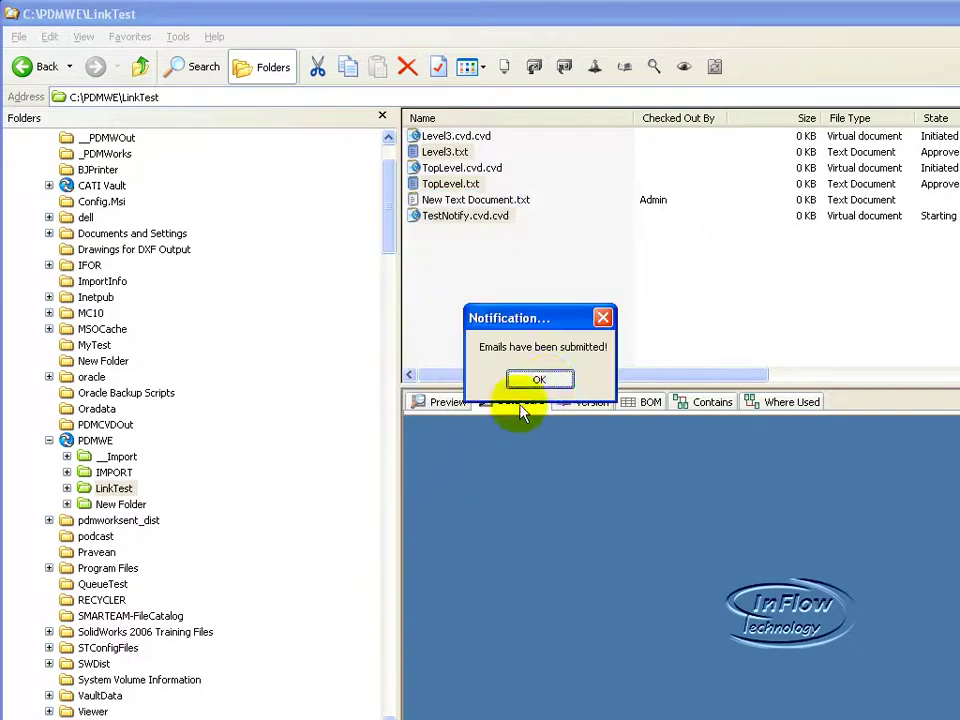
click(545, 384)
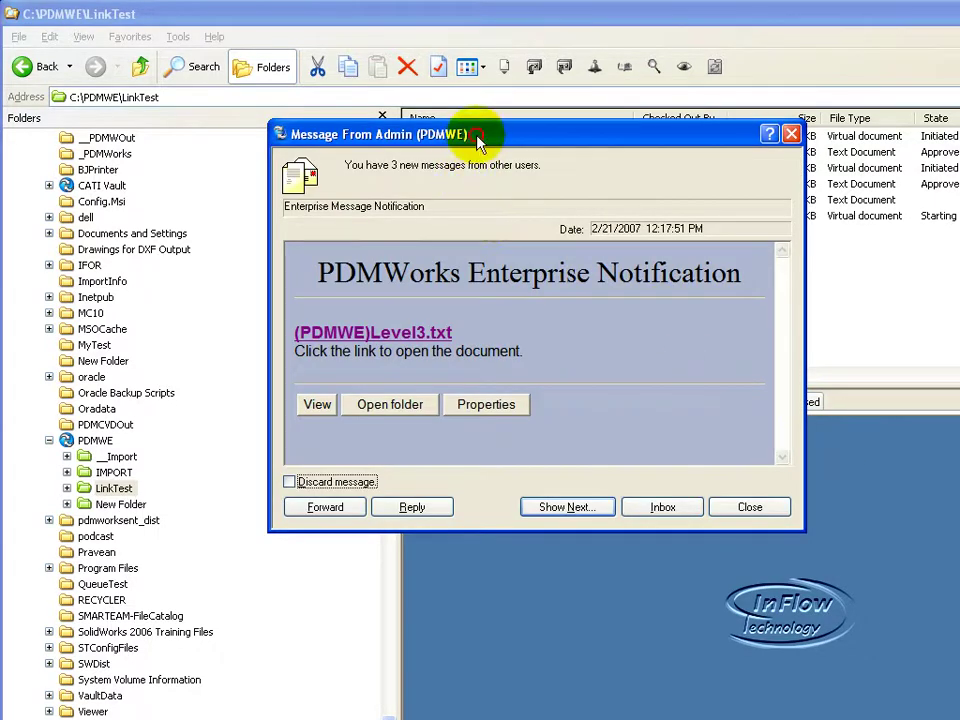
Move the notification message clear of the file list and read through the received document link messages up to the last one.
drag(477, 137, 468, 132)
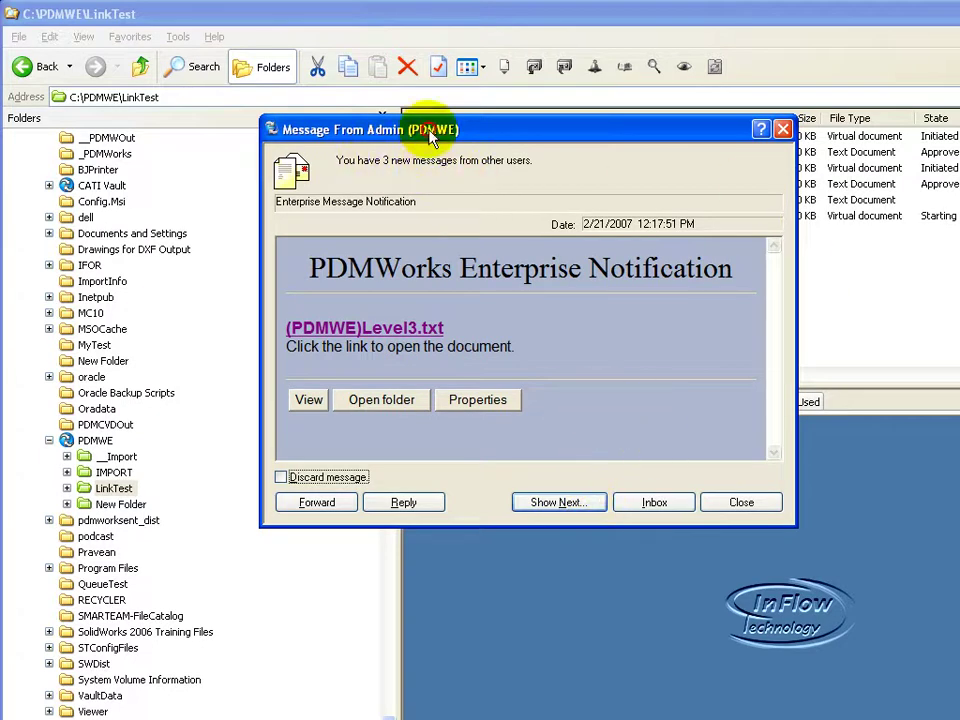
drag(422, 129, 546, 252)
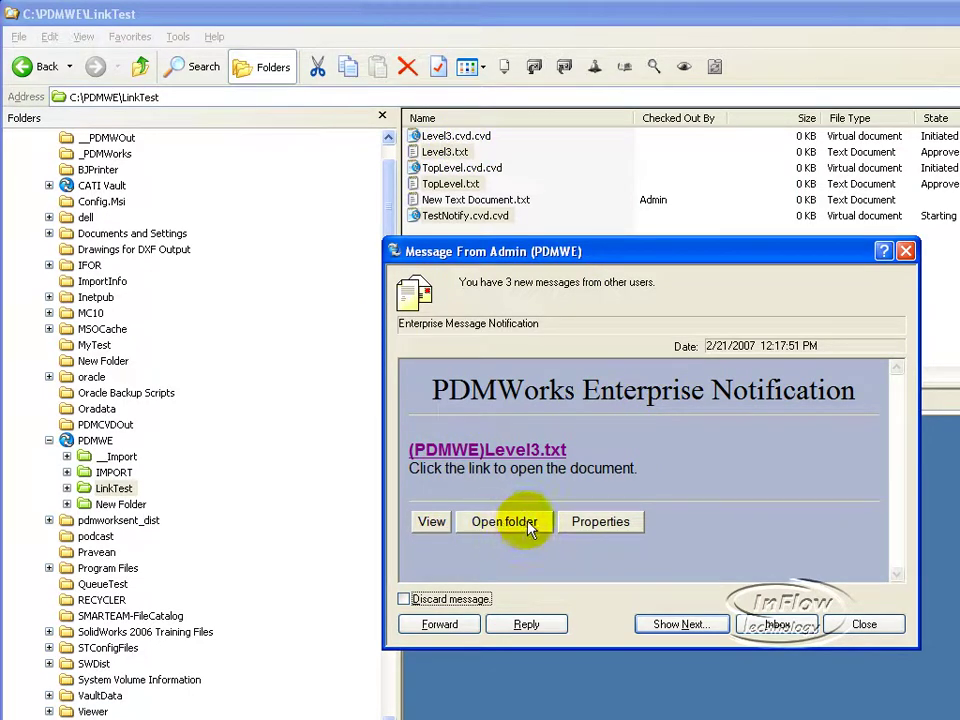
click(682, 624)
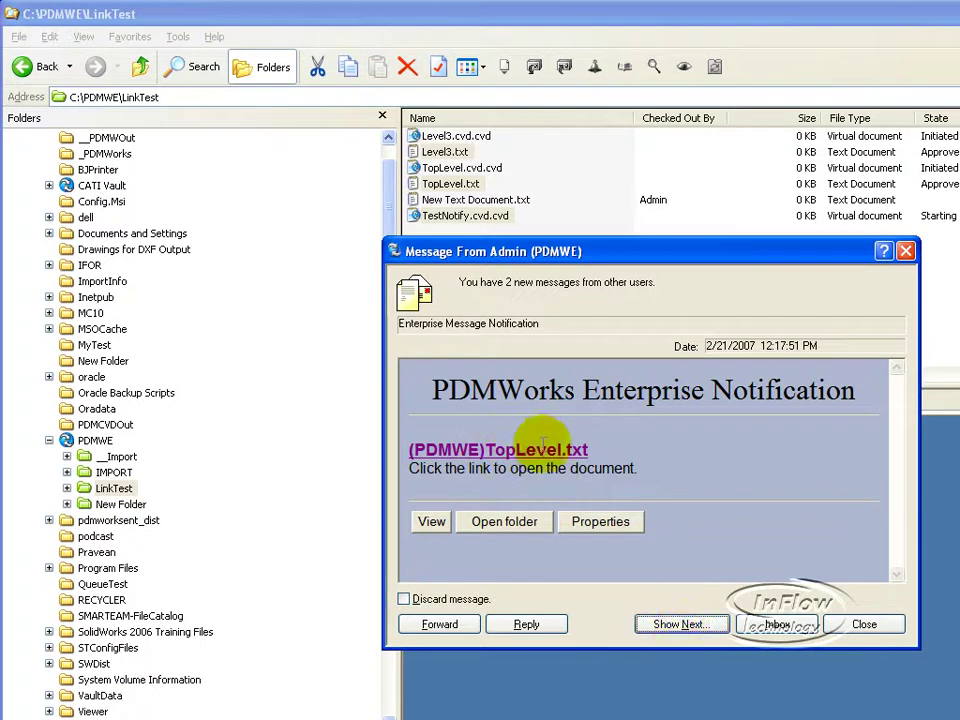
click(681, 624)
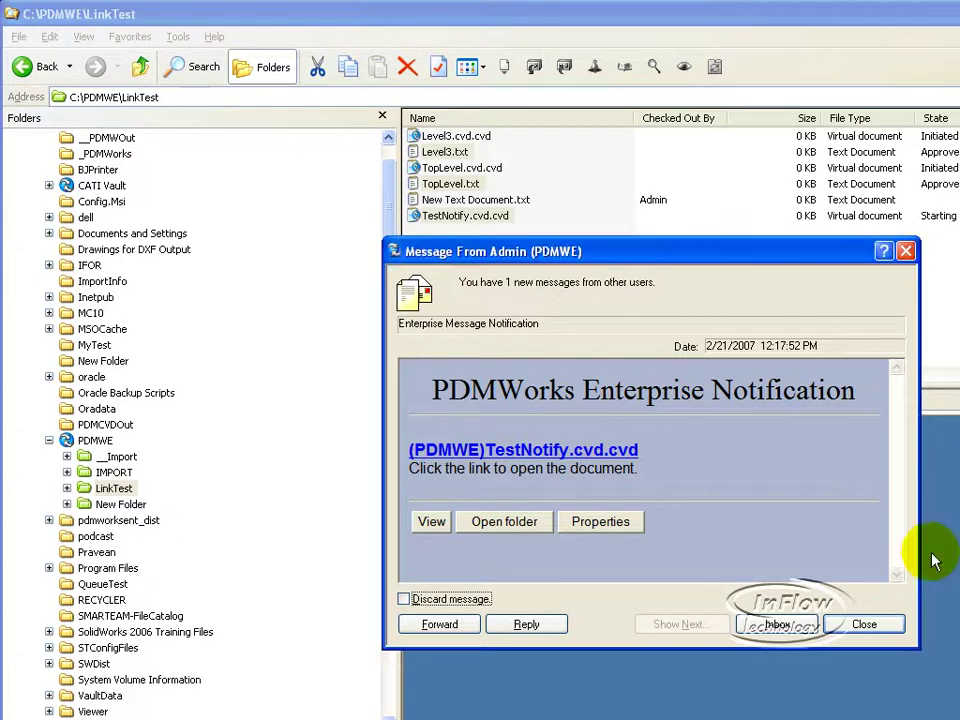
Close the notification message and review the option descriptions and the HTMLPATH template line in infWFNotify.ini in UltraEdit.
click(866, 625)
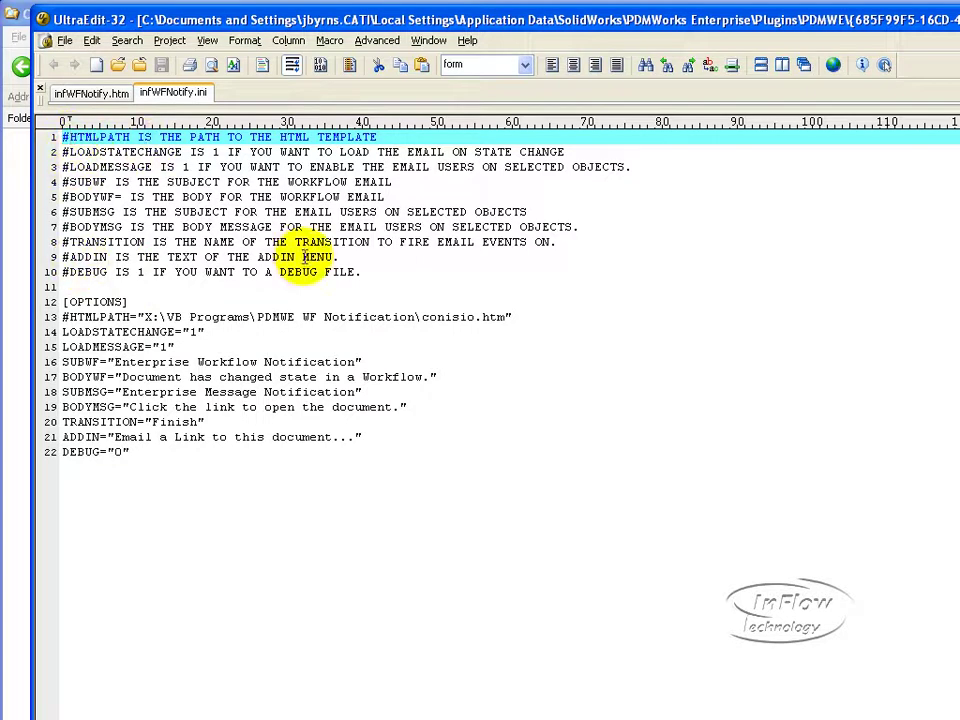
drag(362, 272, 62, 115)
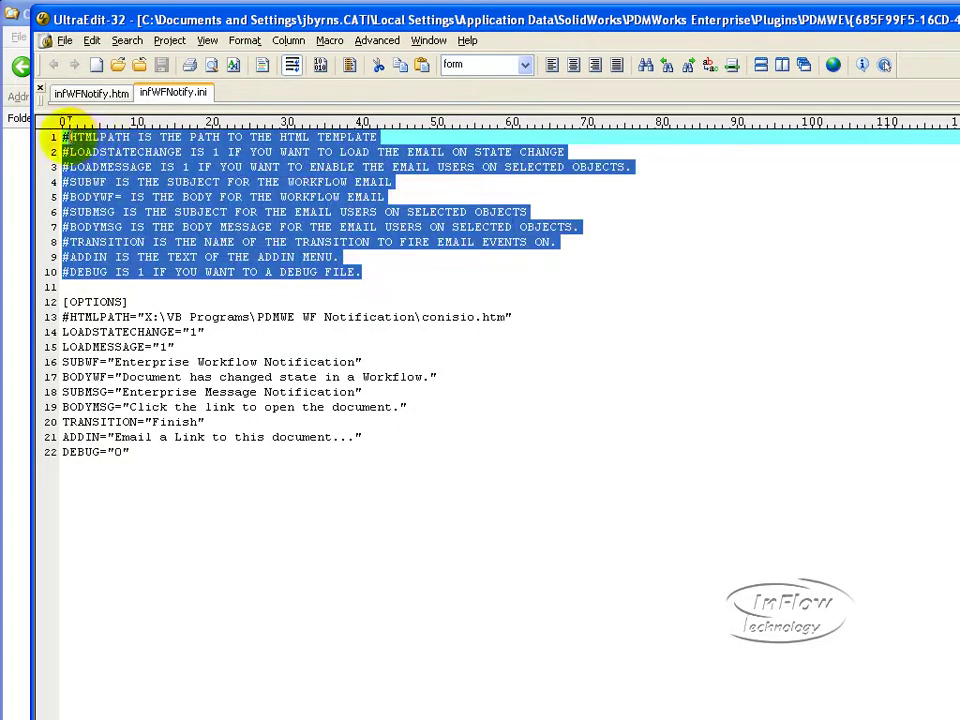
click(326, 318)
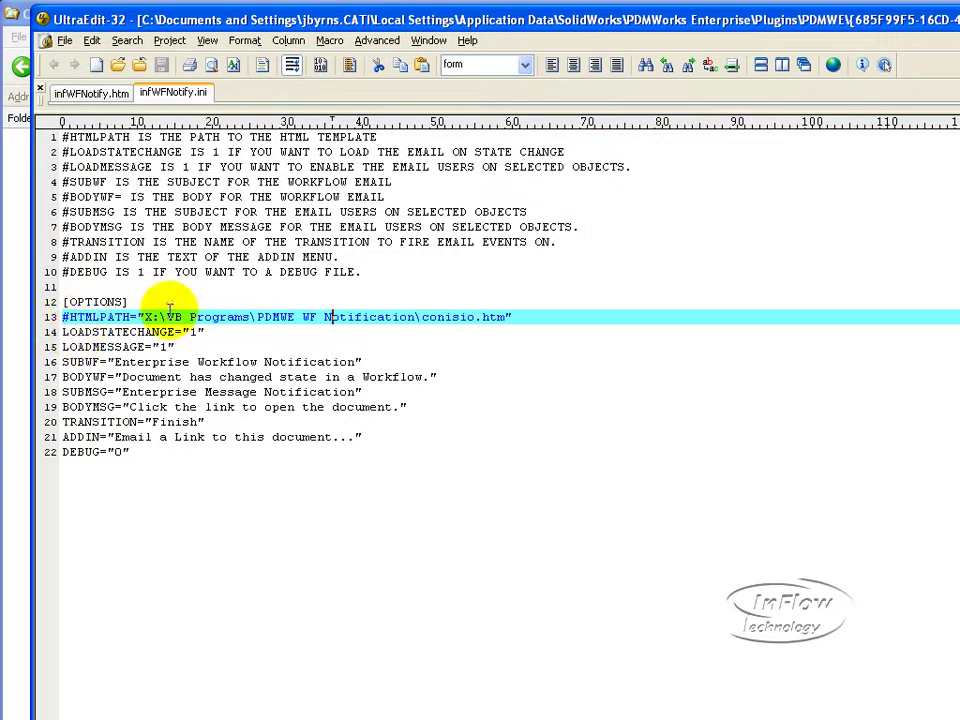
click(558, 320)
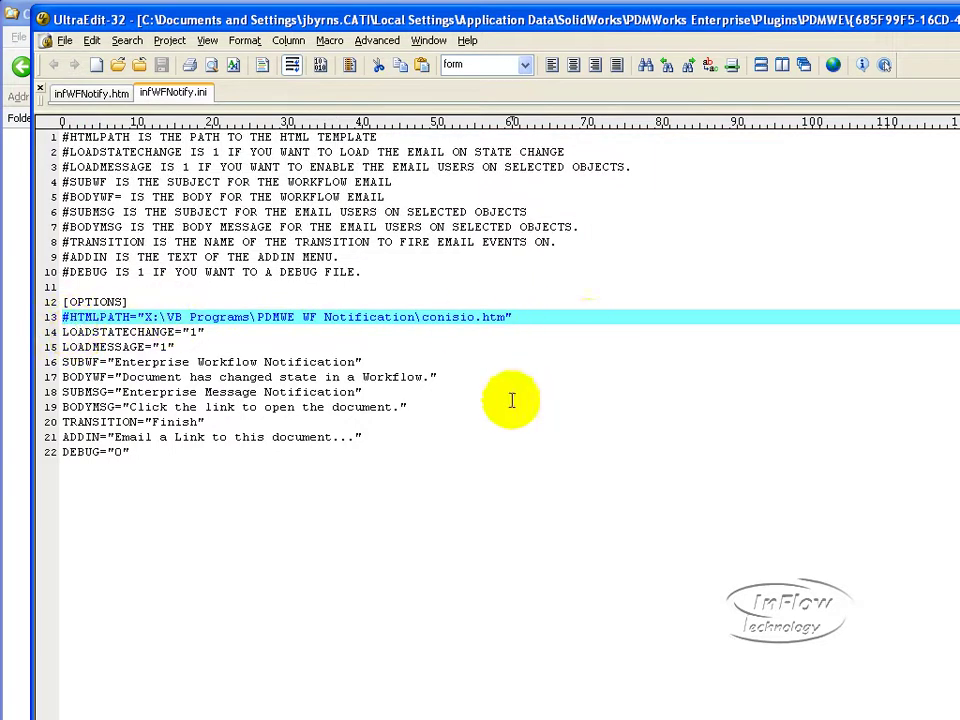
Examine the LOADSTATECHANGE and LOADMESSAGE options that enable the state change and selected-object emails in infWFNotify.ini.
click(128, 331)
click(116, 346)
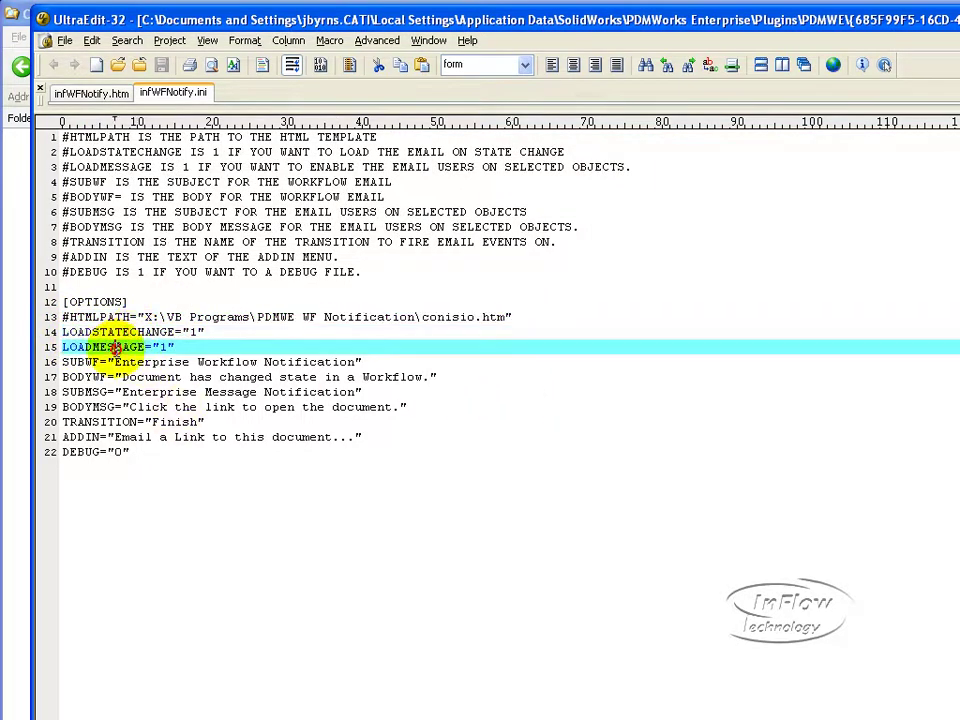
click(95, 331)
click(80, 346)
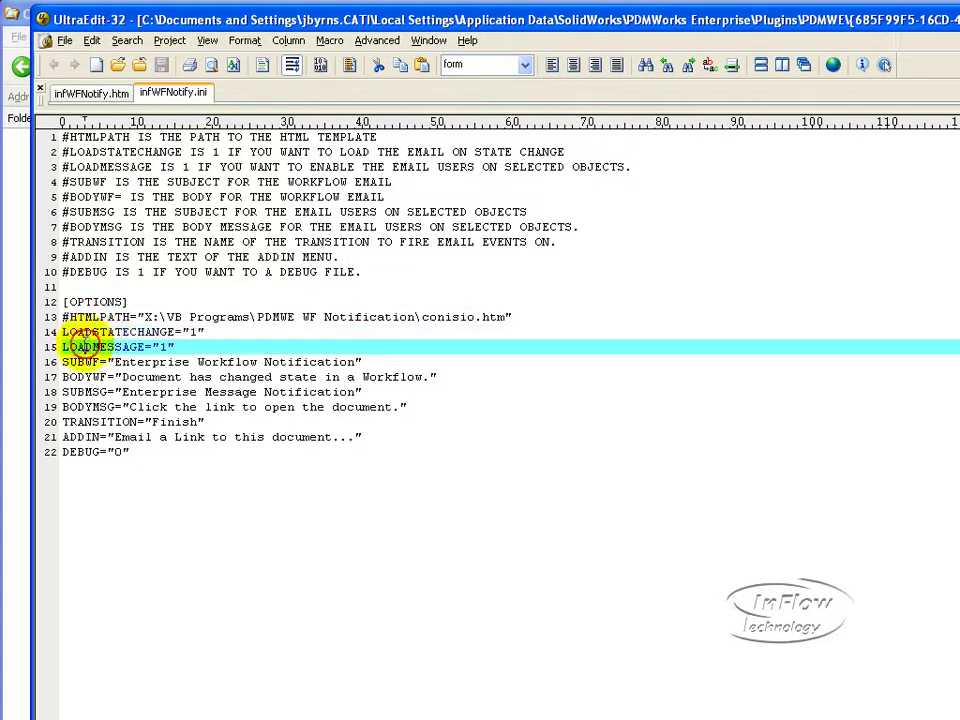
click(160, 331)
click(146, 346)
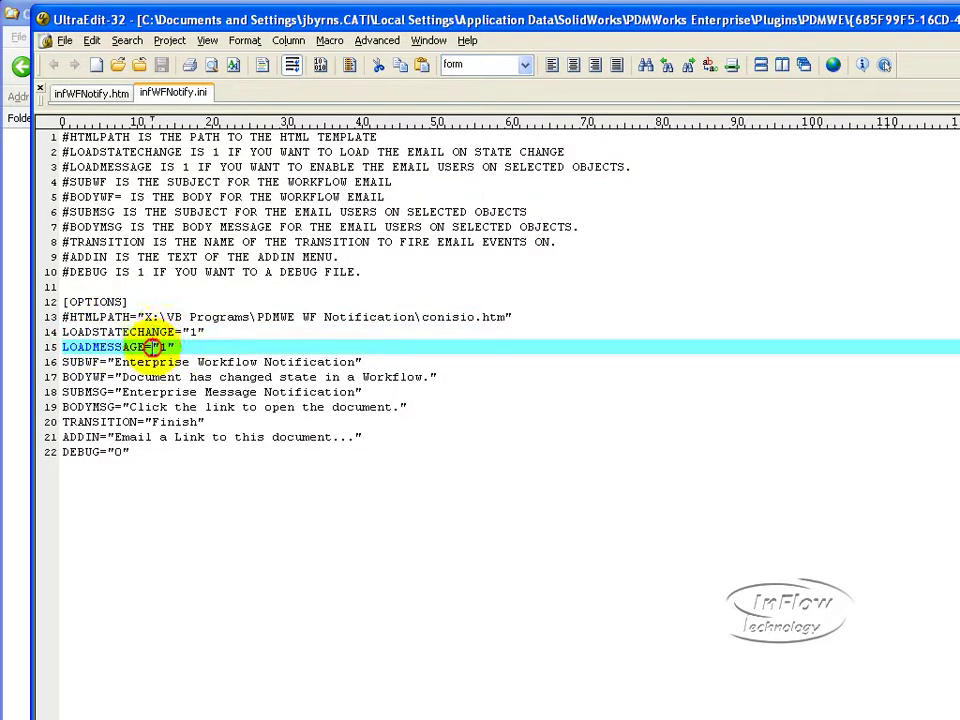
click(150, 333)
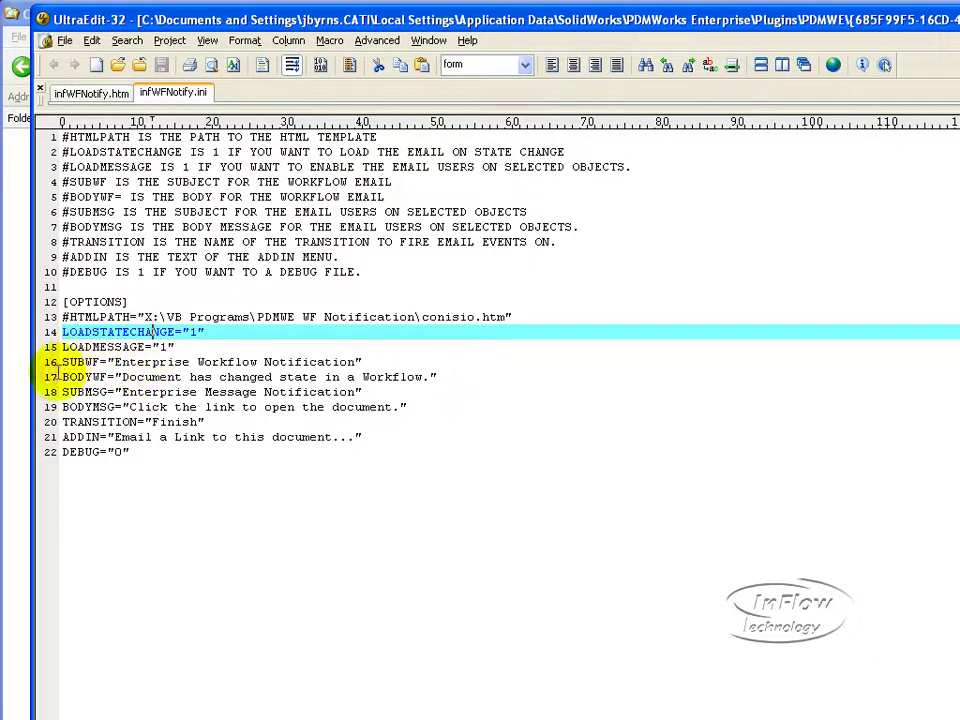
Review the email subject and body texts and the TRANSITION, ADDIN and DEBUG options in infWFNotify.ini.
click(65, 363)
click(66, 377)
click(66, 392)
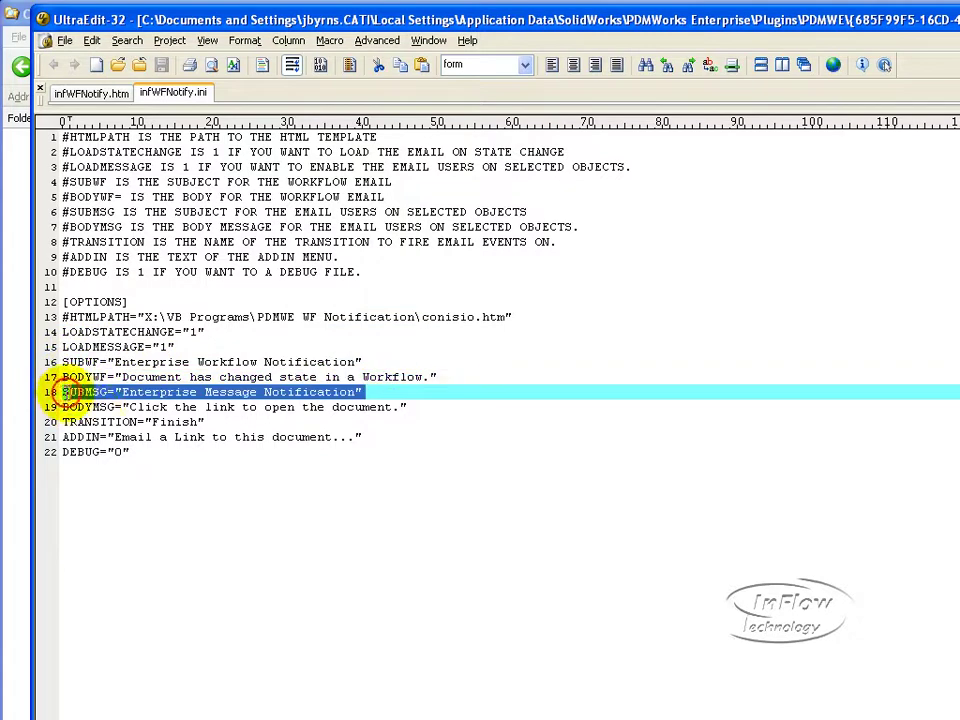
click(90, 407)
click(256, 422)
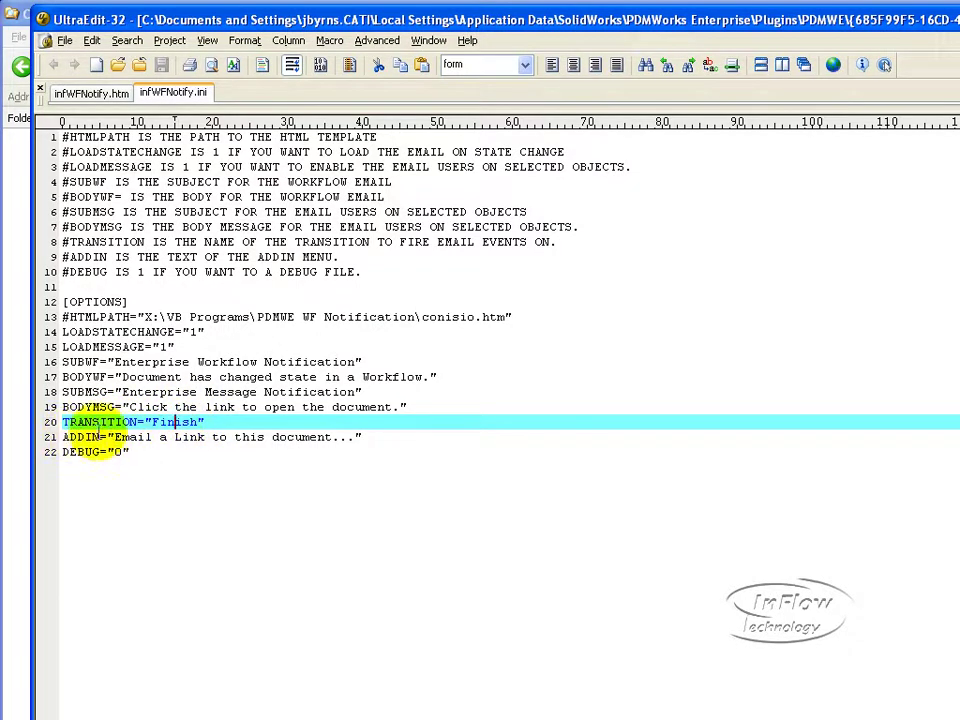
drag(64, 437, 339, 450)
click(325, 465)
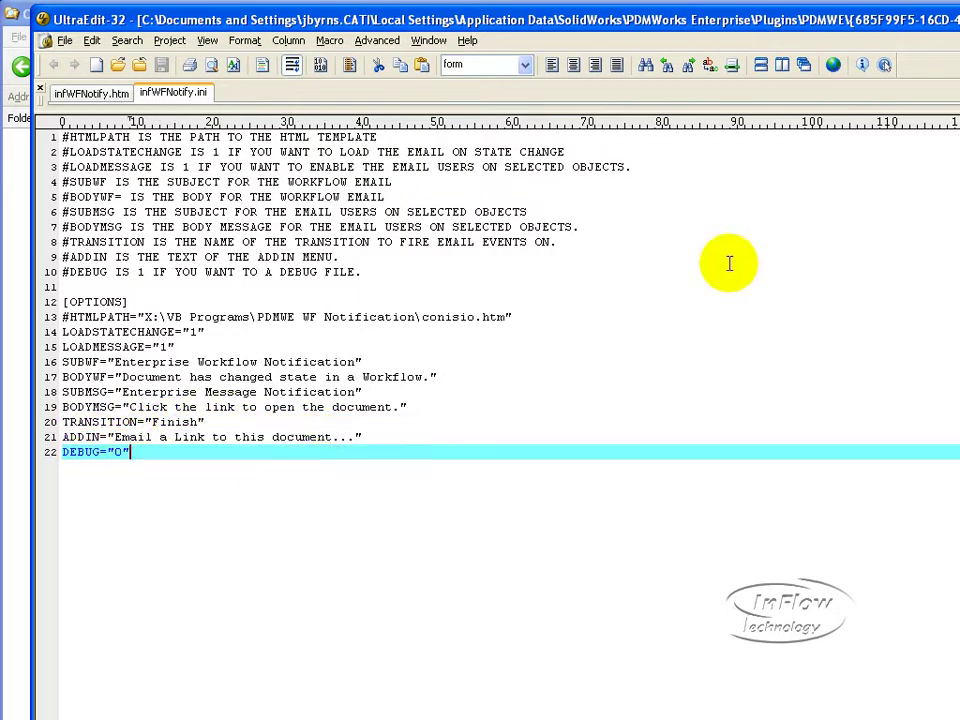
Bring up the infWFNotify.htm template and examine the vault name, project ID and file path placeholders in its document link.
click(40, 19)
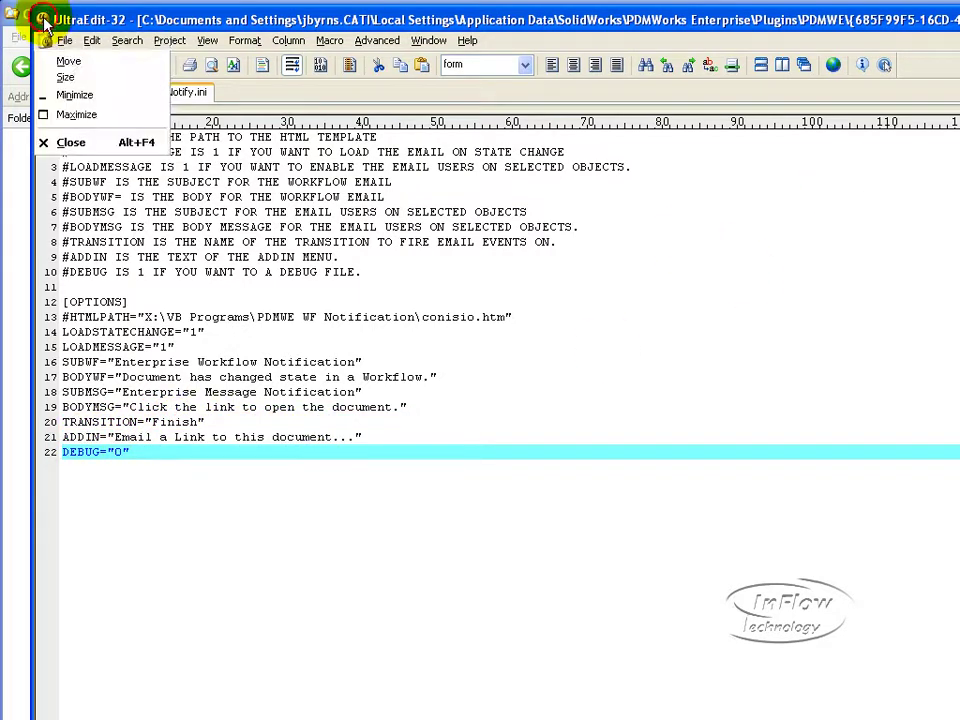
click(38, 141)
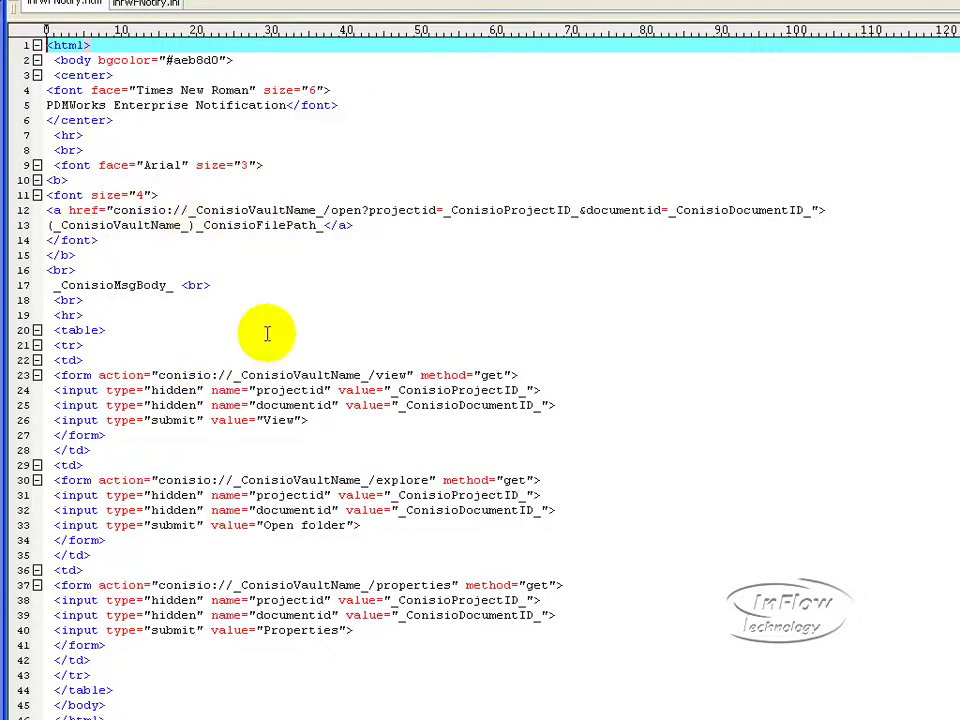
drag(189, 210, 325, 208)
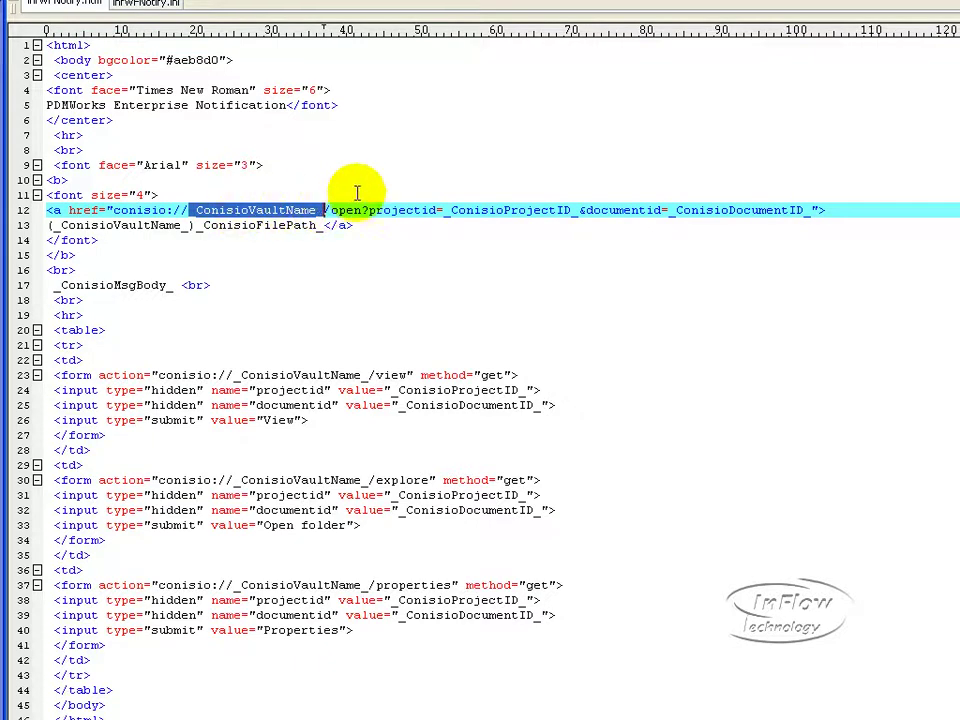
drag(445, 210, 577, 210)
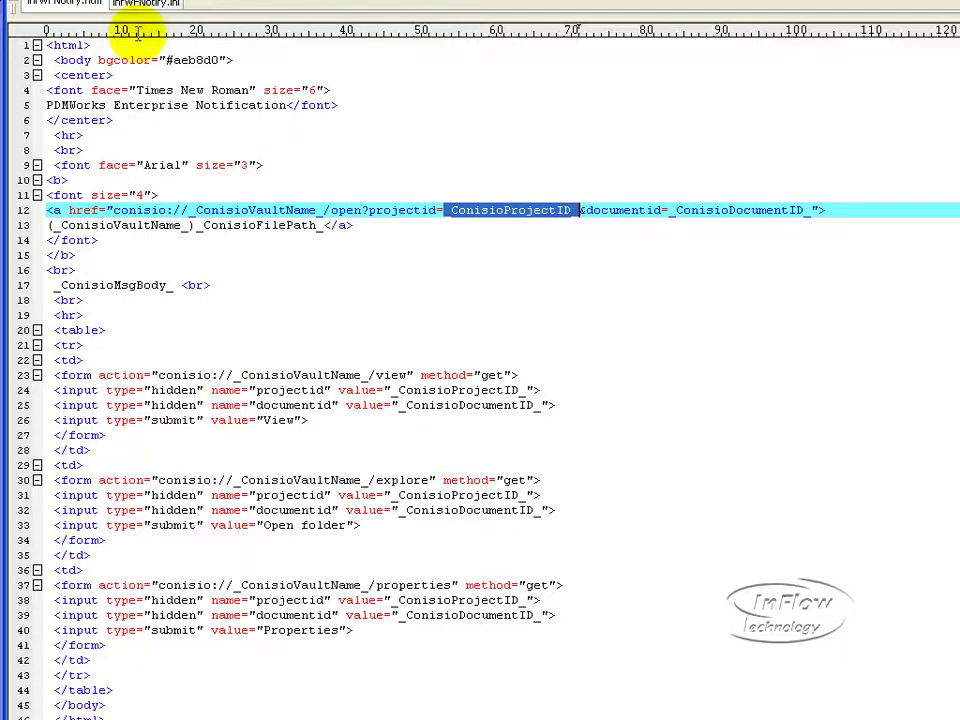
click(233, 210)
drag(196, 225, 289, 238)
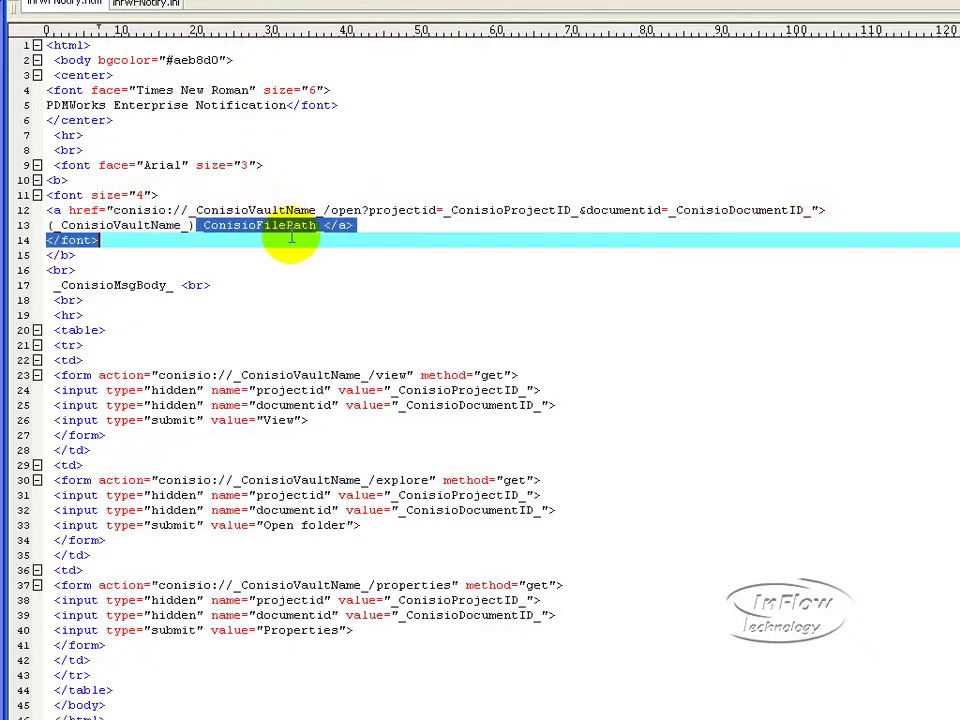
click(236, 345)
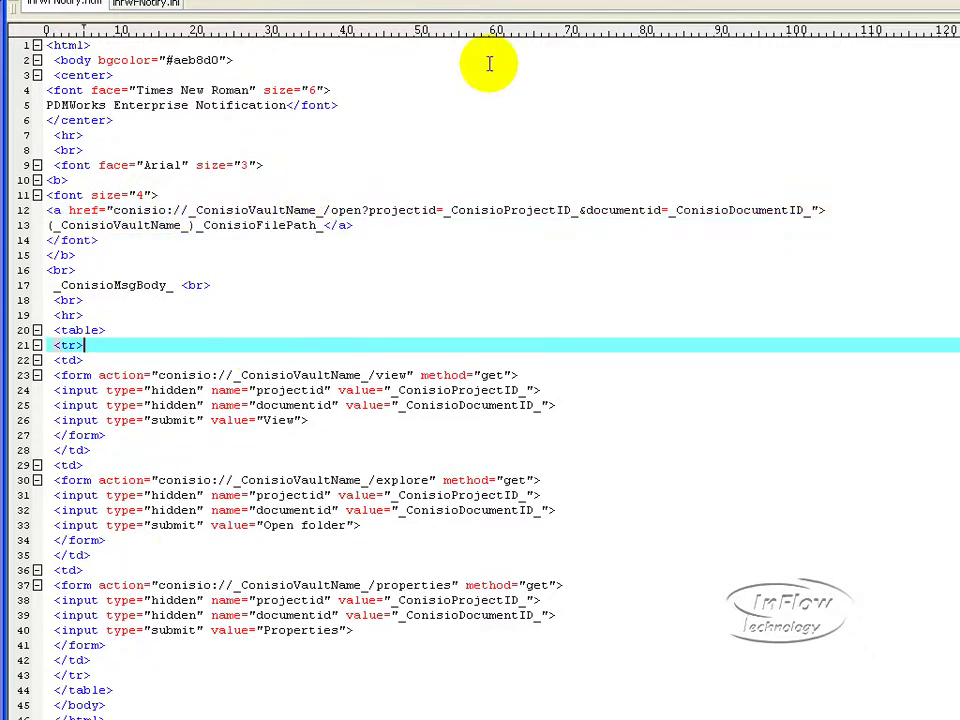